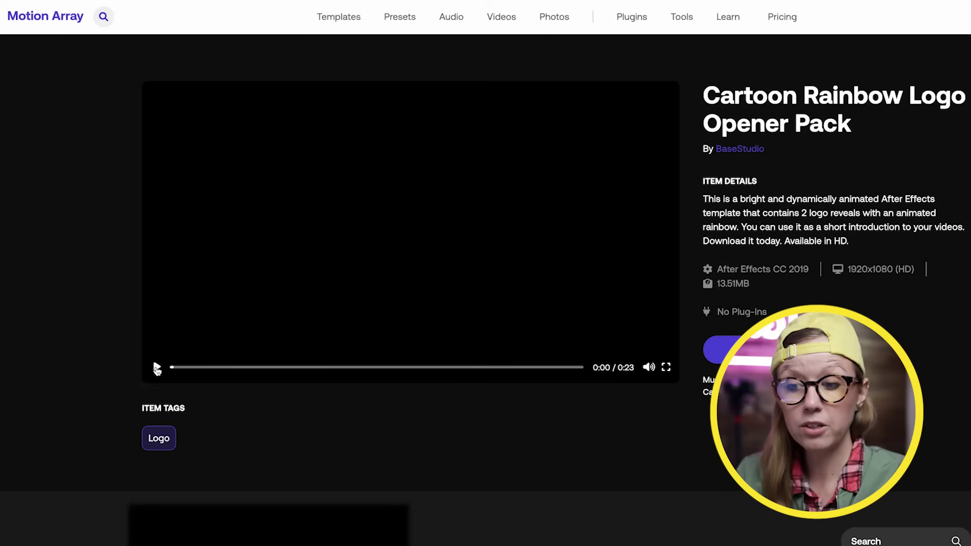
After previewing the template video, show Essential Graphics and select the Cartoon Rainbow Logo 01 Logo Placeholder comp
click(157, 368)
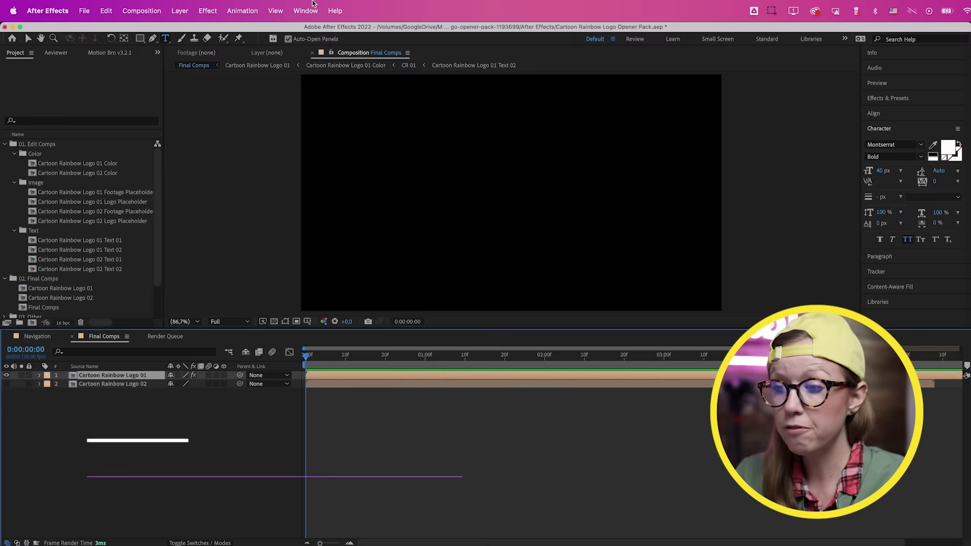
click(303, 9)
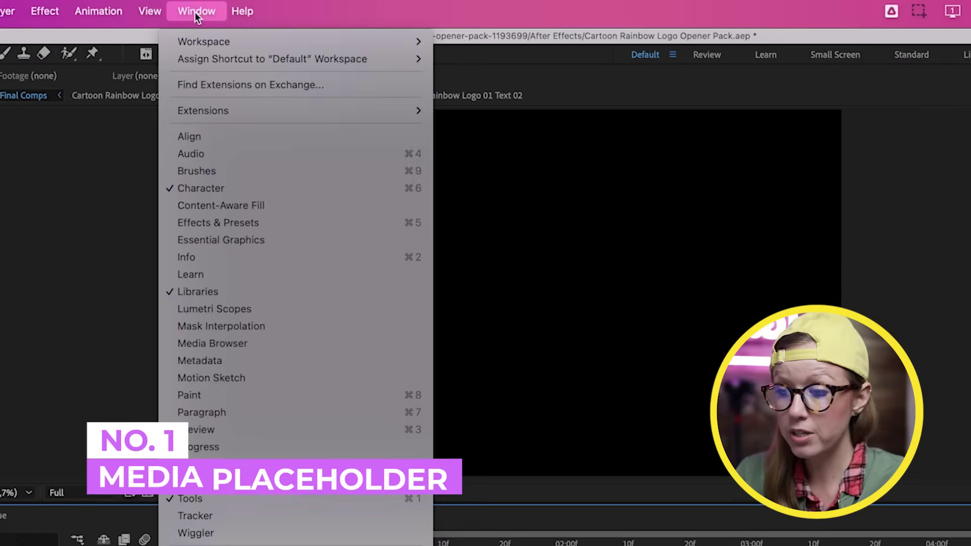
click(243, 240)
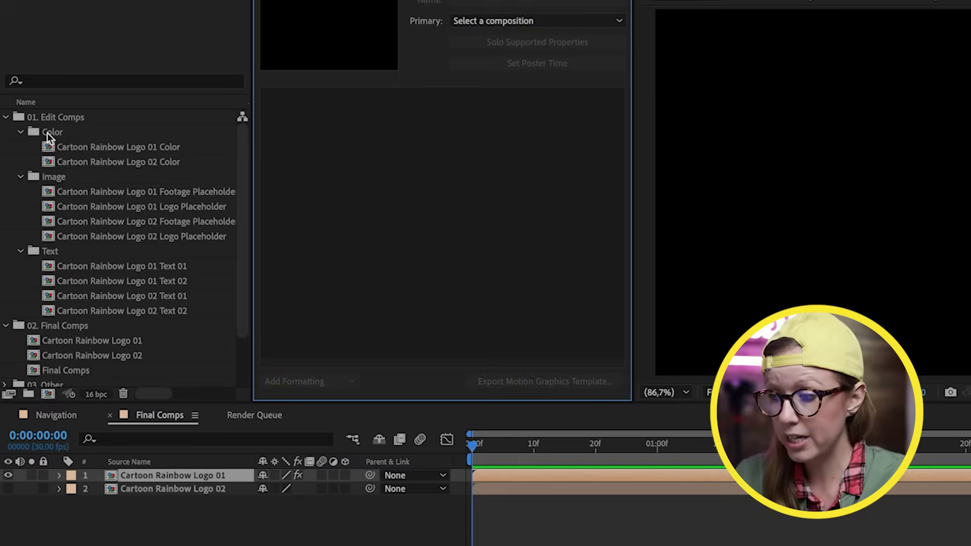
click(35, 147)
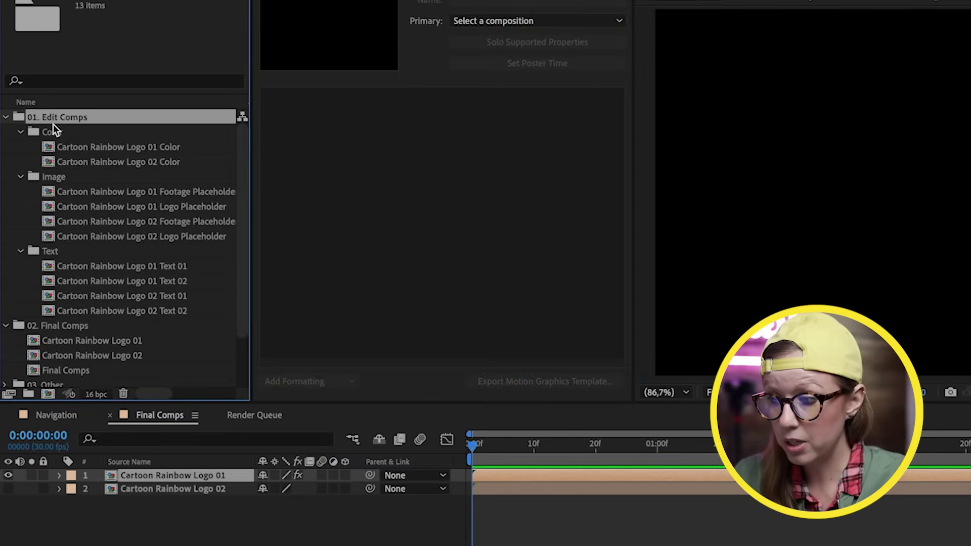
click(52, 200)
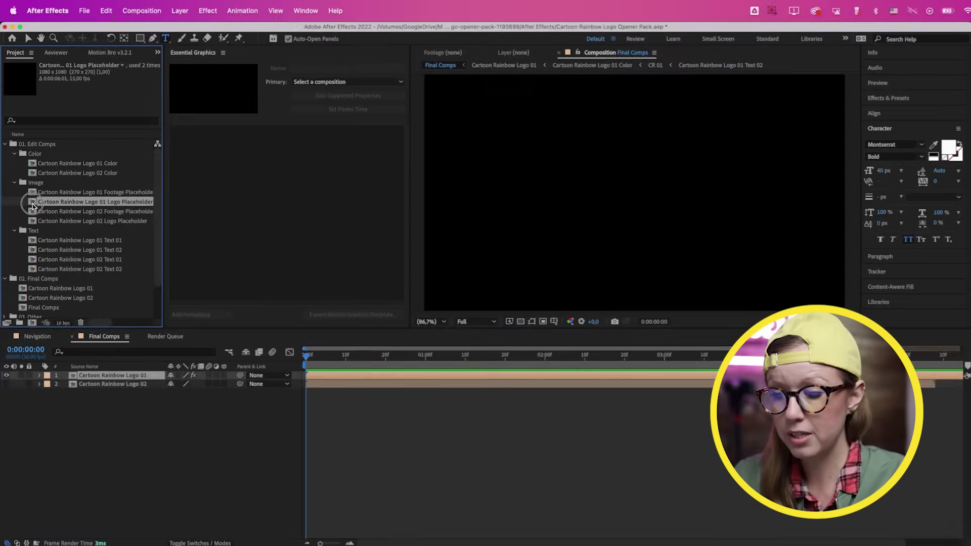
Place Gal White Logo (1).png at the first frame of the Logo Placeholder comp, scaled to 30%
double_click(51, 207)
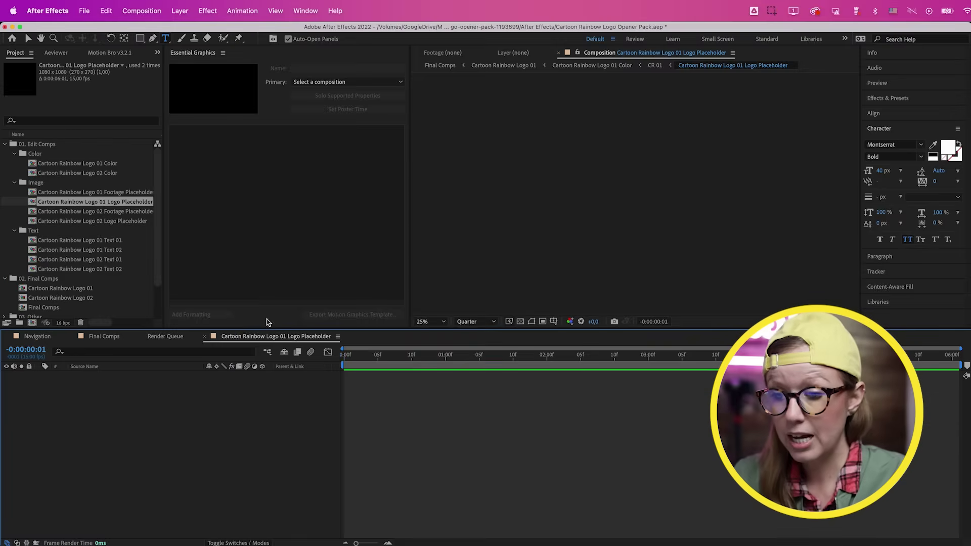
click(352, 355)
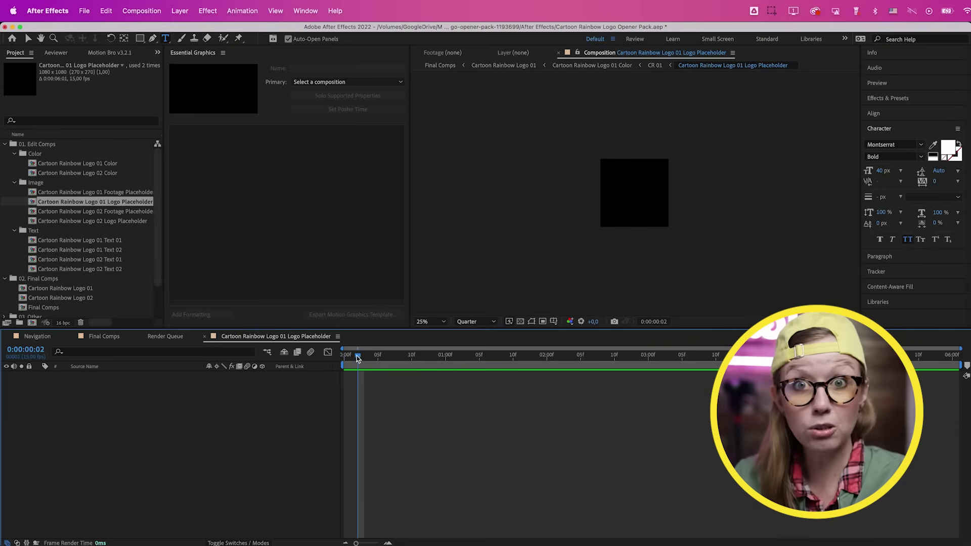
drag(353, 356, 344, 357)
scroll(76, 228, down, 2)
drag(48, 288, 75, 394)
key(s)
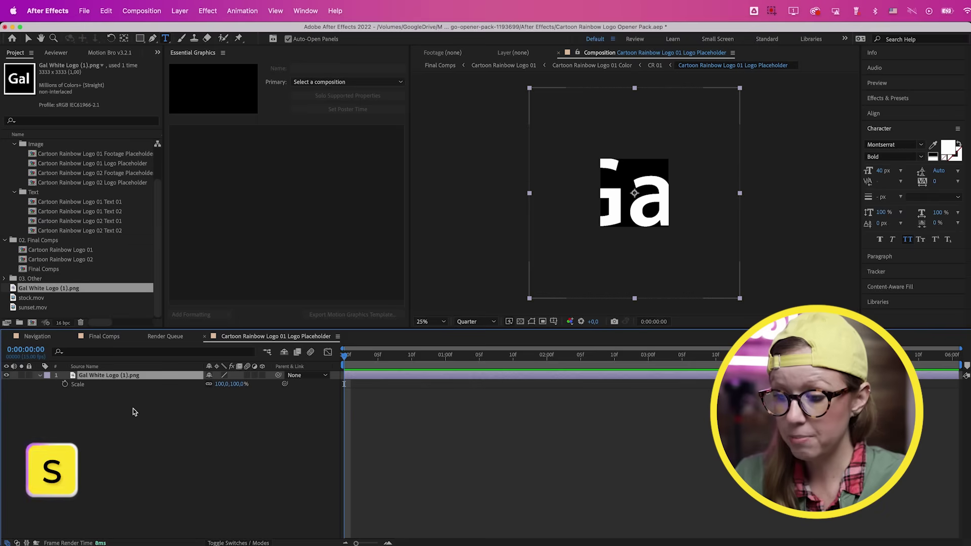
drag(218, 384, 189, 386)
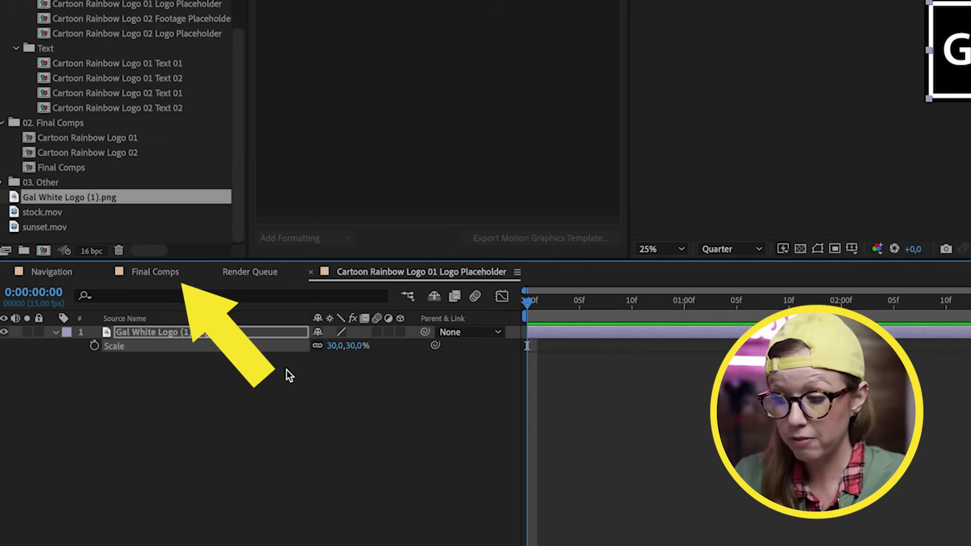
Preview the Final Comps animation to see the Gal logo reveal
click(151, 272)
key(space)
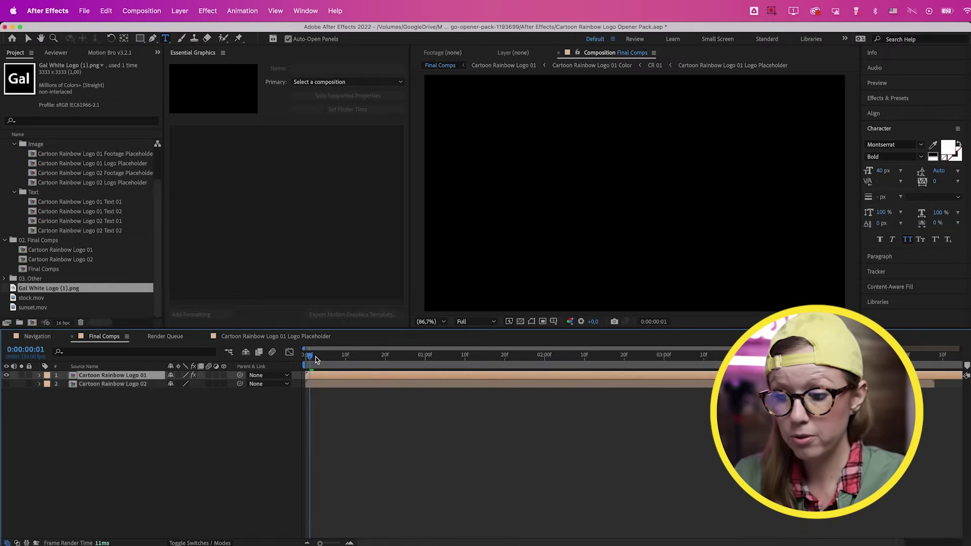
drag(424, 357, 503, 370)
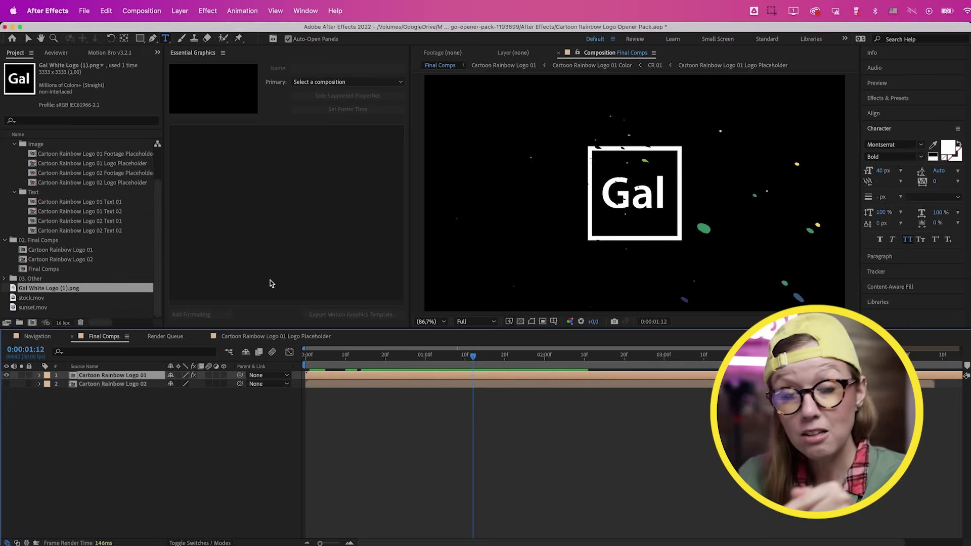
Set the Essential Graphics primary composition to Final Comps
click(280, 84)
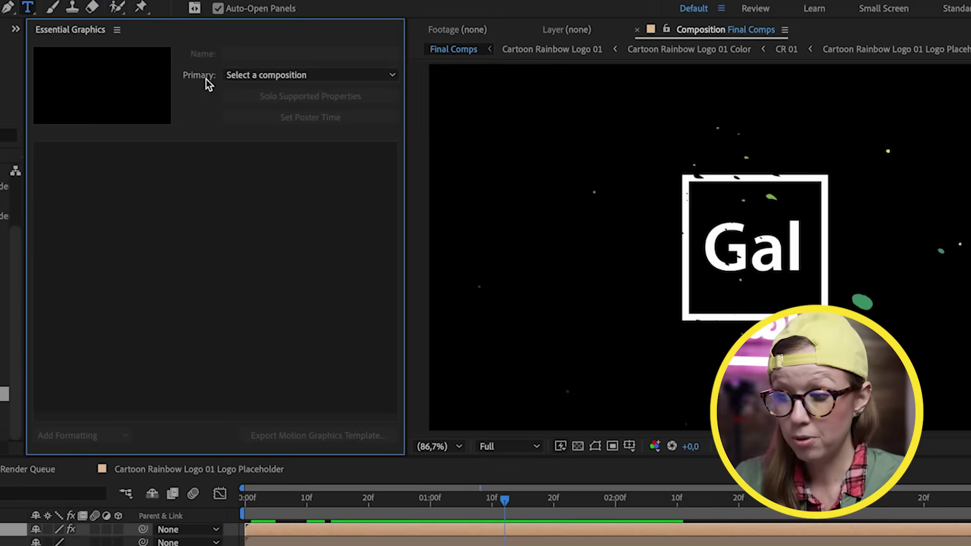
click(251, 77)
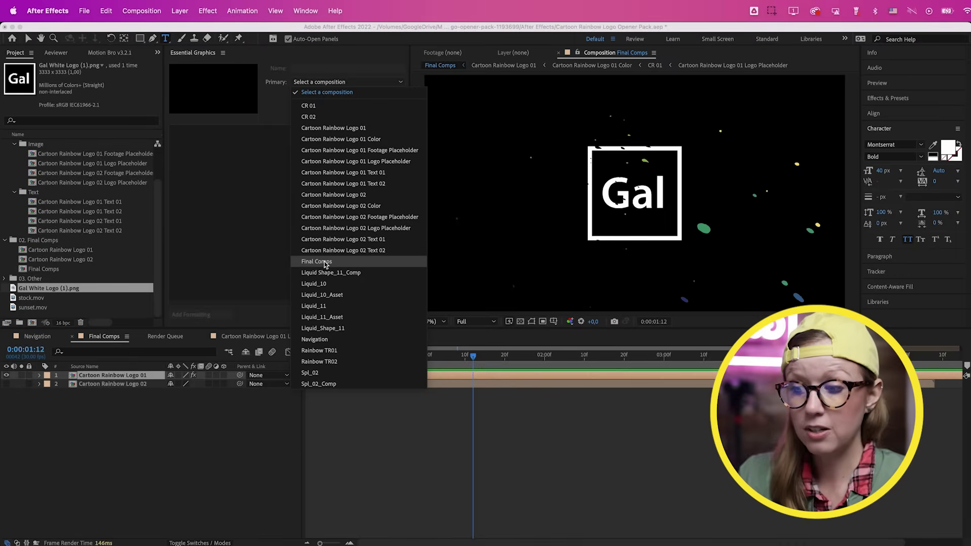
click(325, 261)
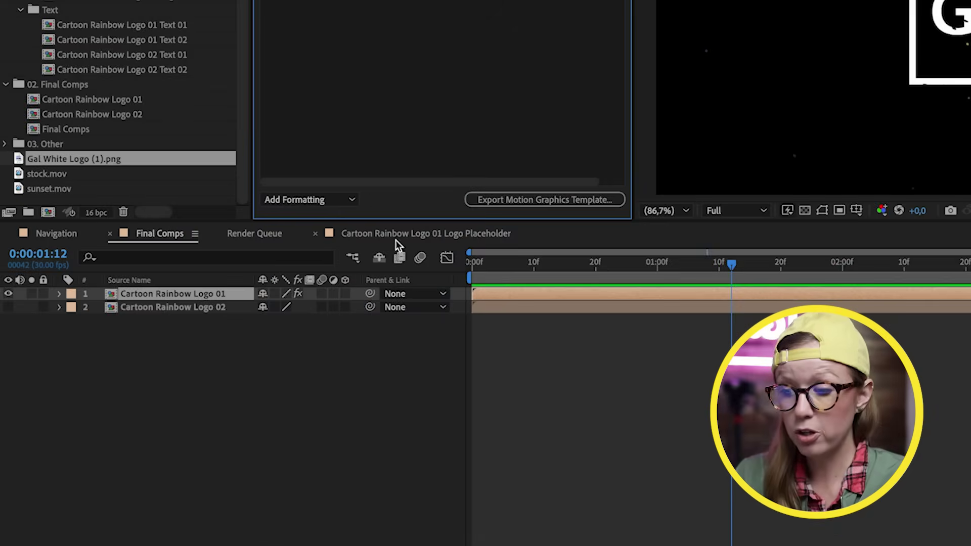
Add the Gal White Logo layer from Logo Placeholder as a replaceable media control
click(451, 236)
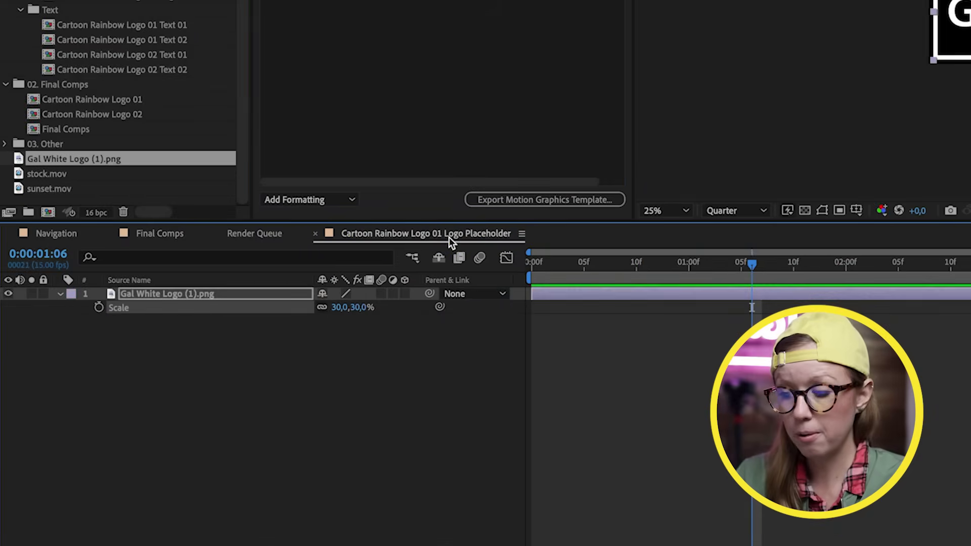
click(168, 475)
drag(175, 471, 383, 157)
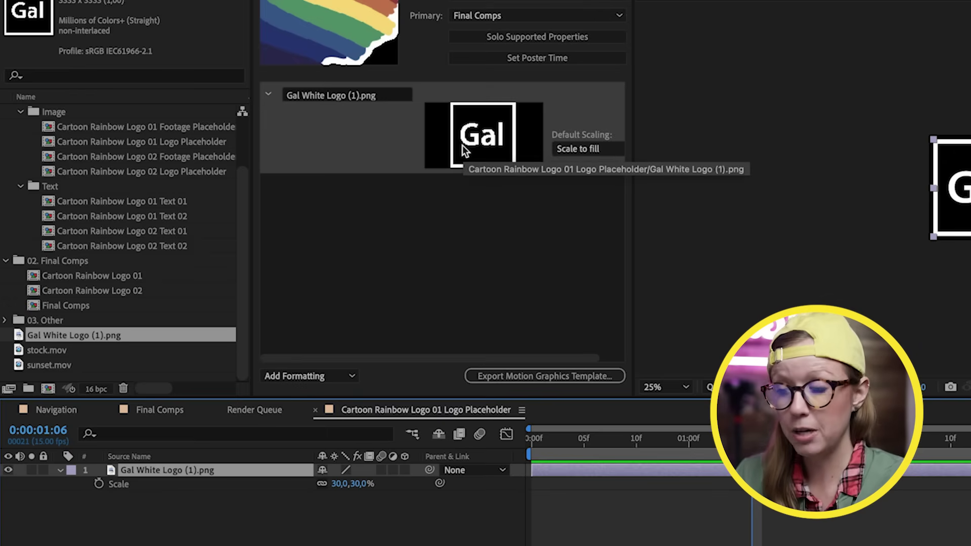
click(303, 96)
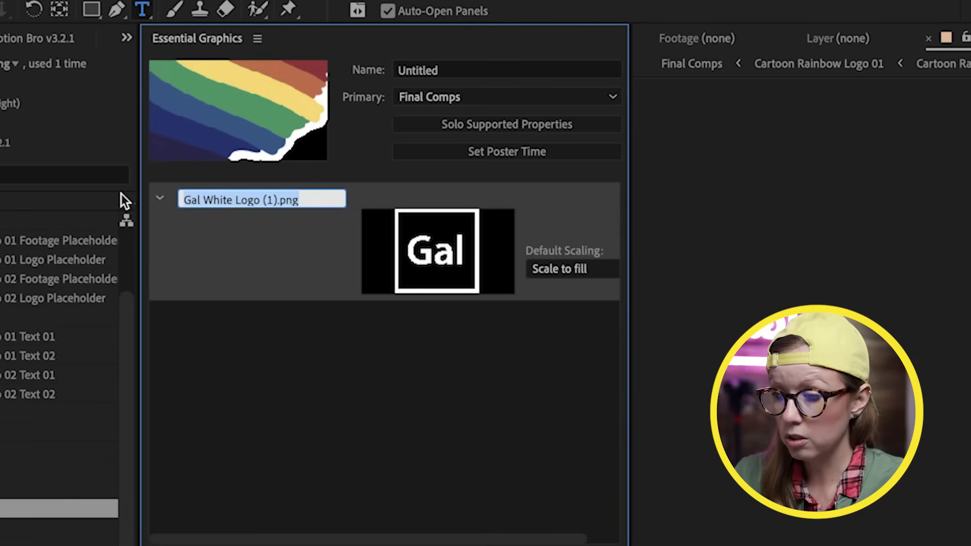
Name the media control Logo Placeholder and add the logo's Position and Scale as template controls
text(Logo Placeholder)
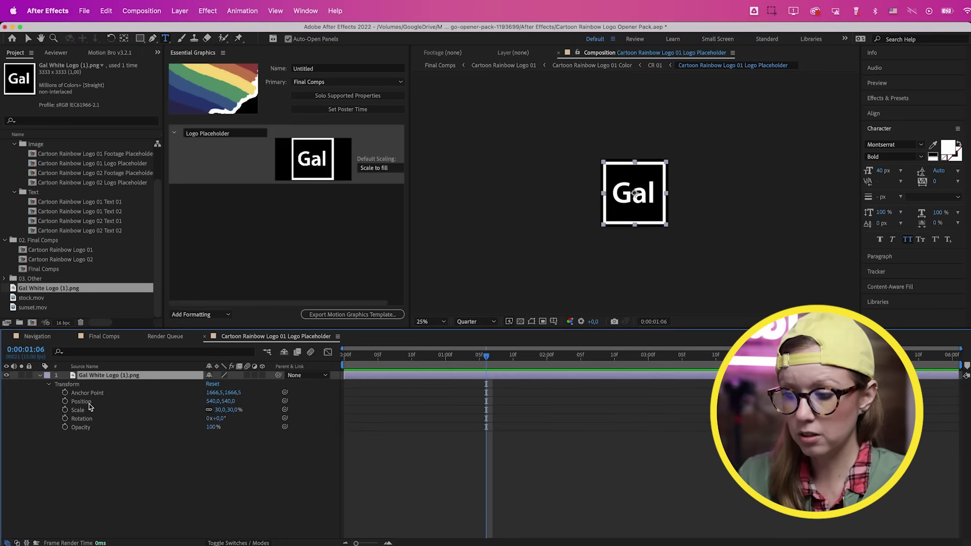
click(83, 401)
shift+click(81, 410)
drag(81, 404, 215, 230)
click(222, 247)
Rename the controls Logo Position and Logo Scale, and check the logo's transparency on the checkerboard
click(228, 192)
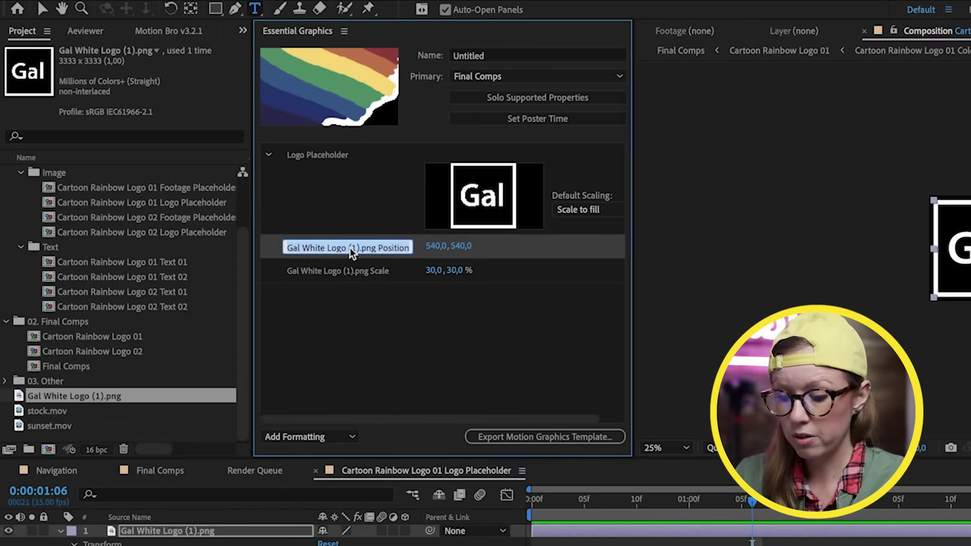
text(Logo Position)
key(Tab)
text(Logo Sca)
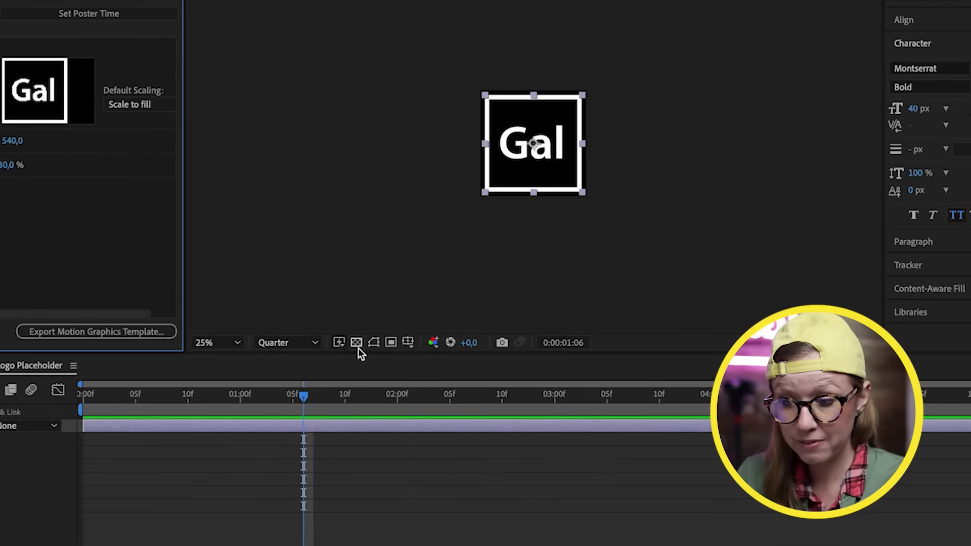
click(356, 344)
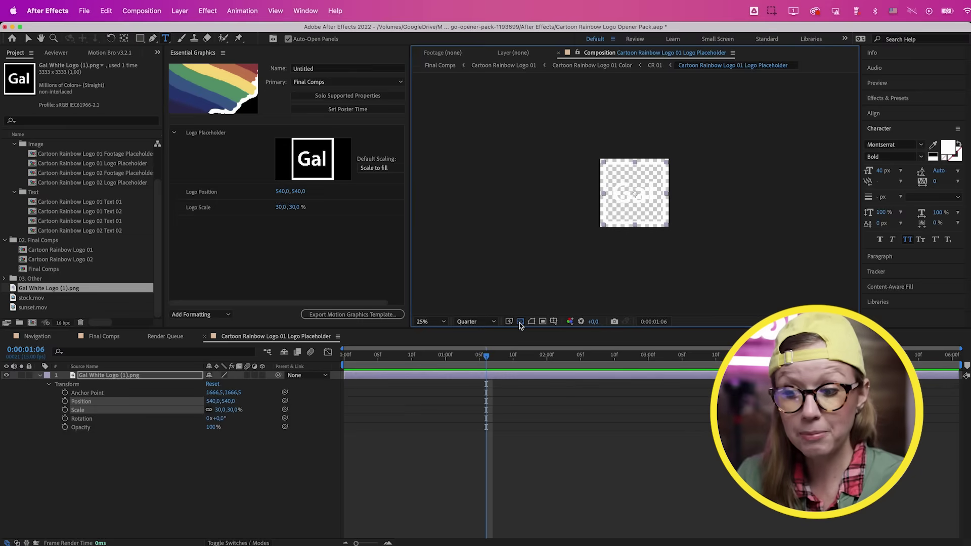
click(356, 343)
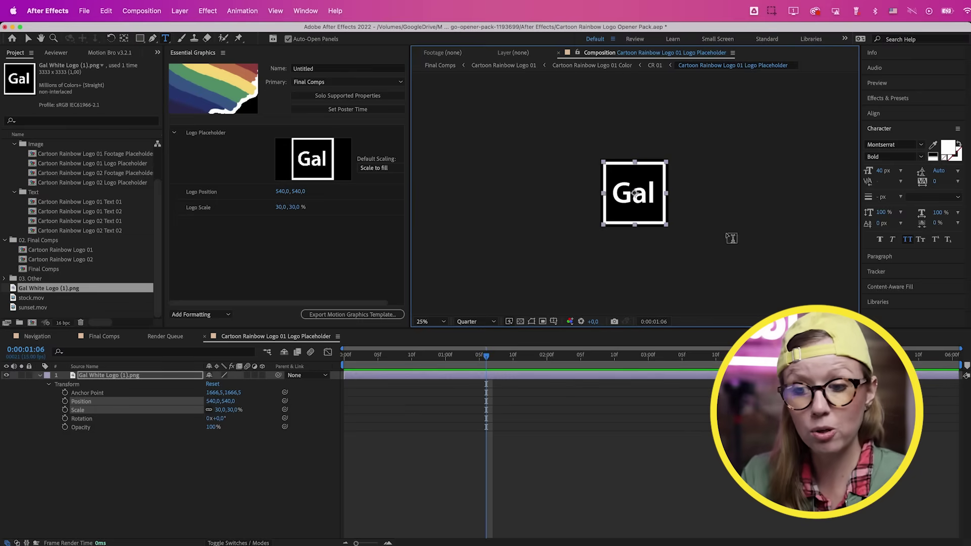
Apply the Fill effect to the logo with a white fill colour
click(887, 98)
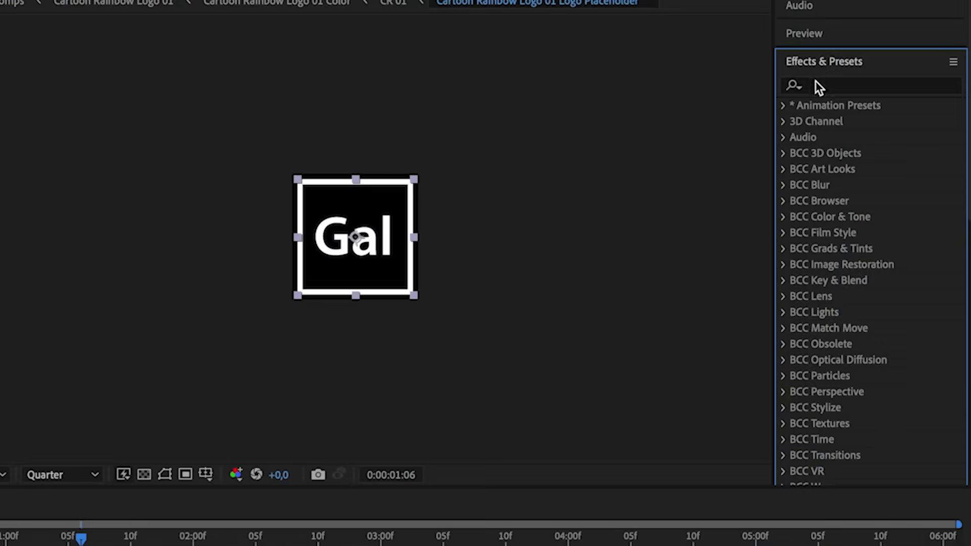
click(814, 82)
text(fill)
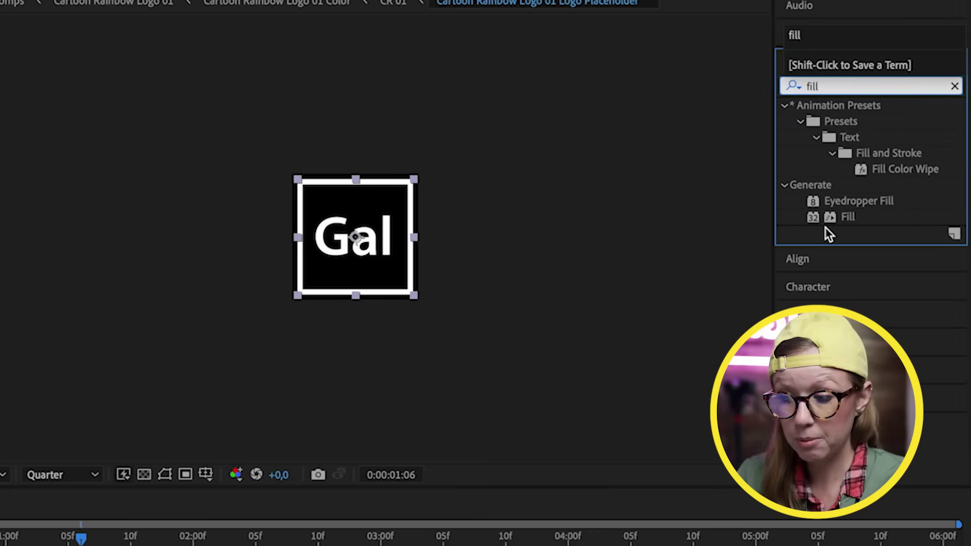
click(841, 222)
double_click(809, 219)
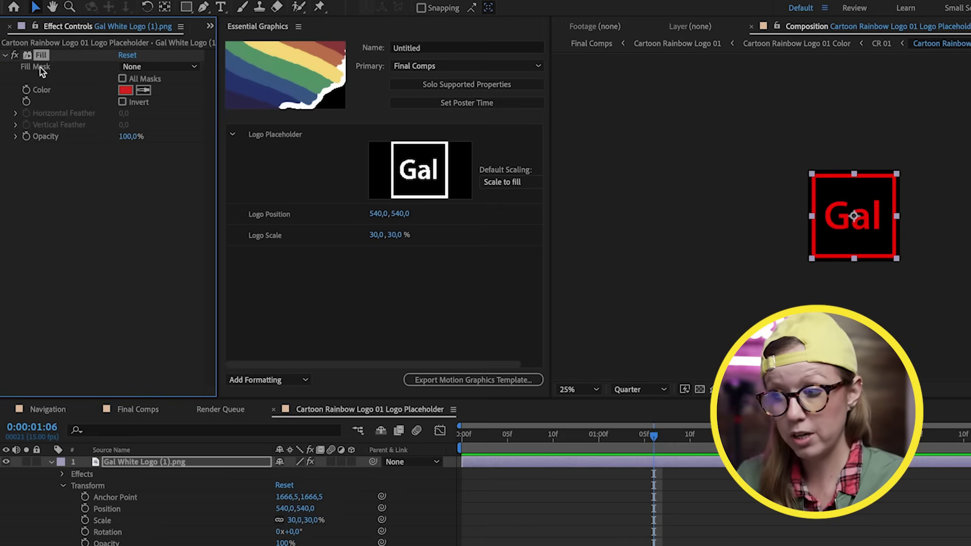
click(126, 91)
click(687, 400)
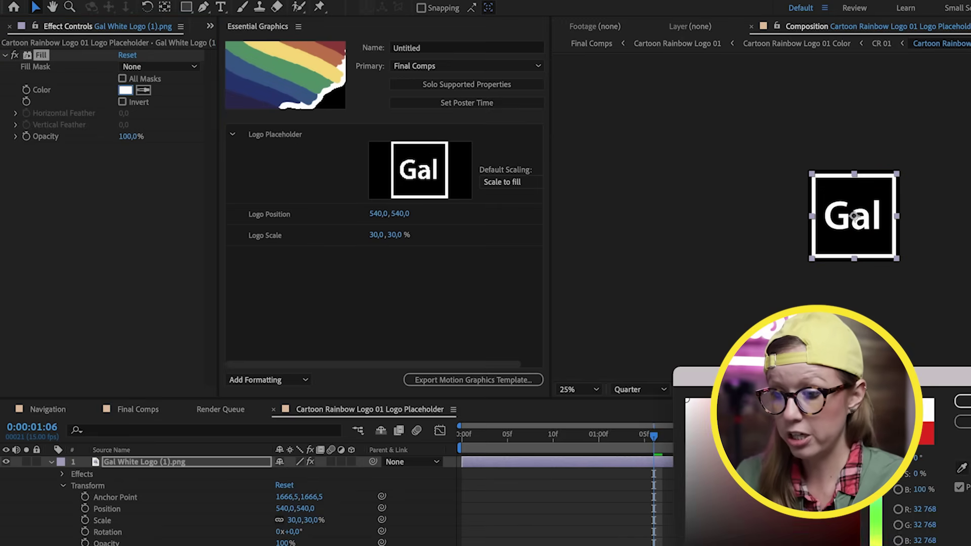
key(Return)
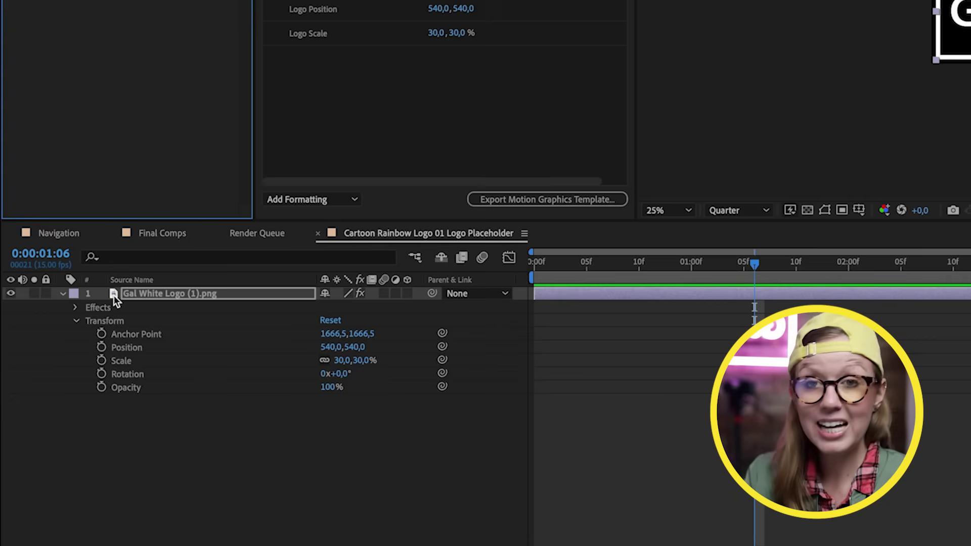
Expose the Fill effect's Color as an Essential Graphics control named Fill Color
click(135, 294)
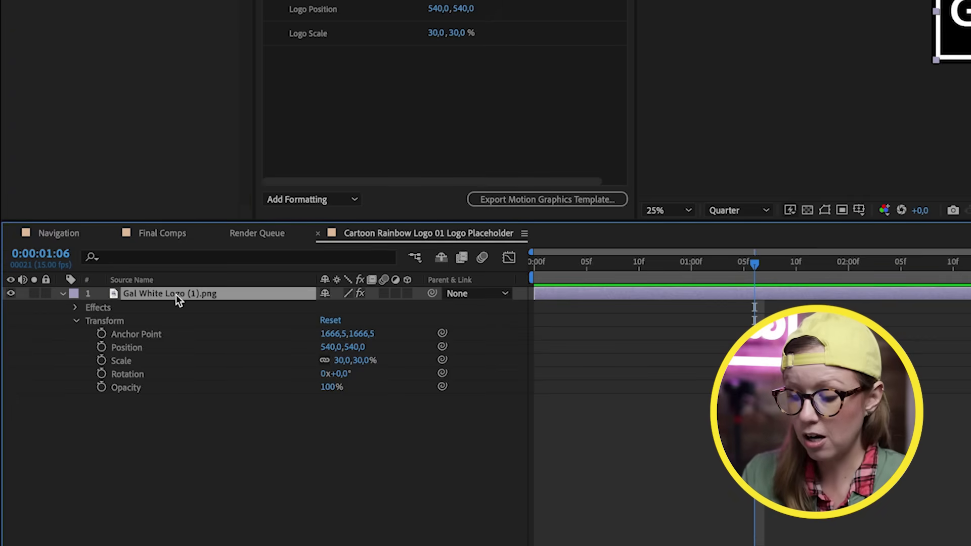
key(e)
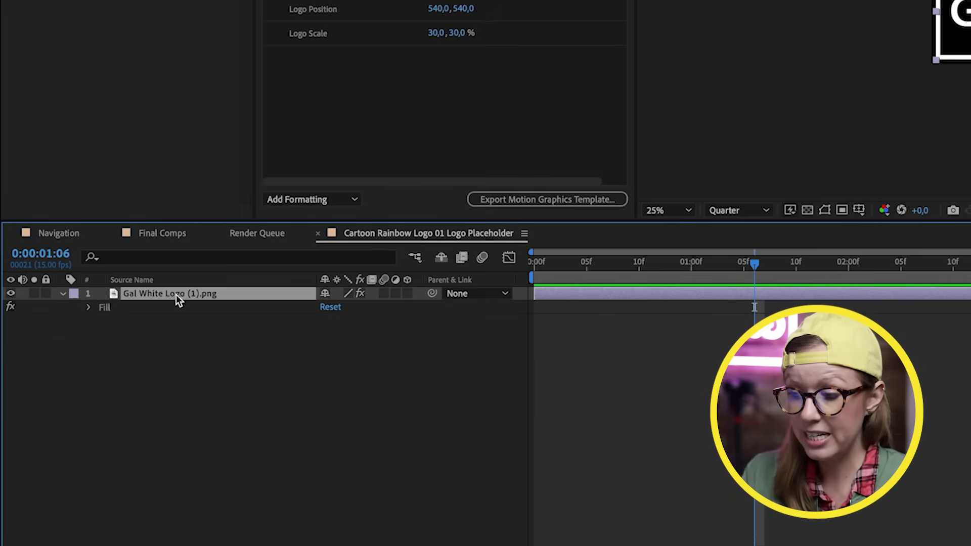
click(89, 308)
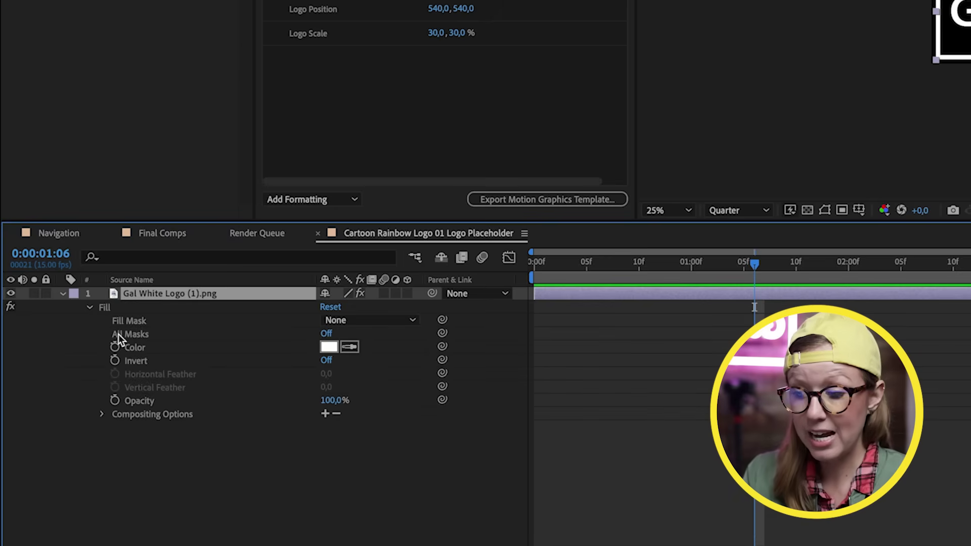
click(135, 349)
drag(139, 347, 335, 74)
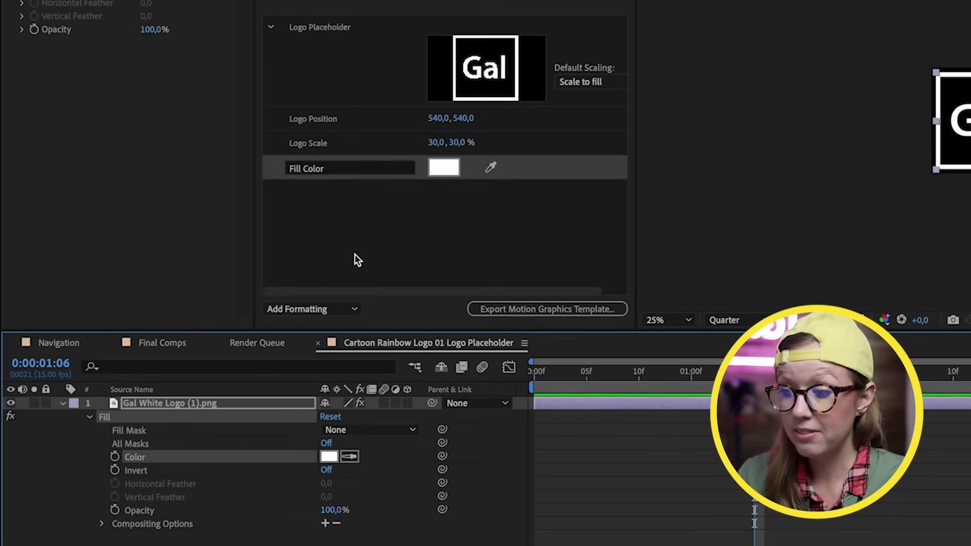
click(334, 172)
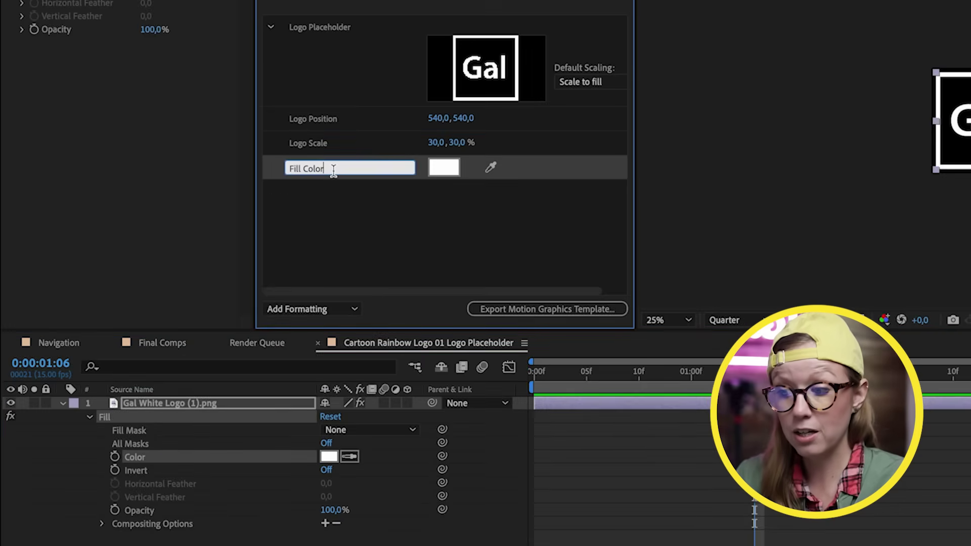
click(475, 231)
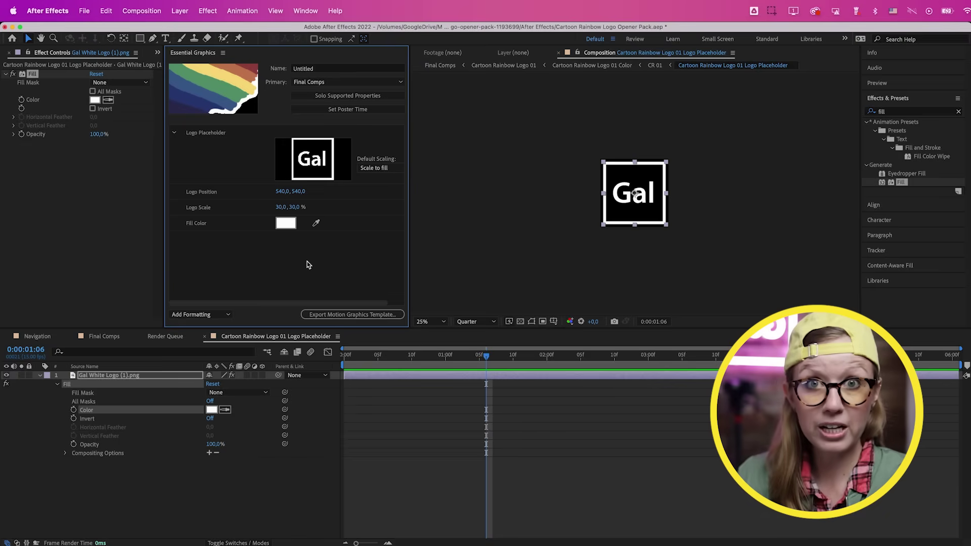
Set the Fill Color swatch to teal
click(286, 223)
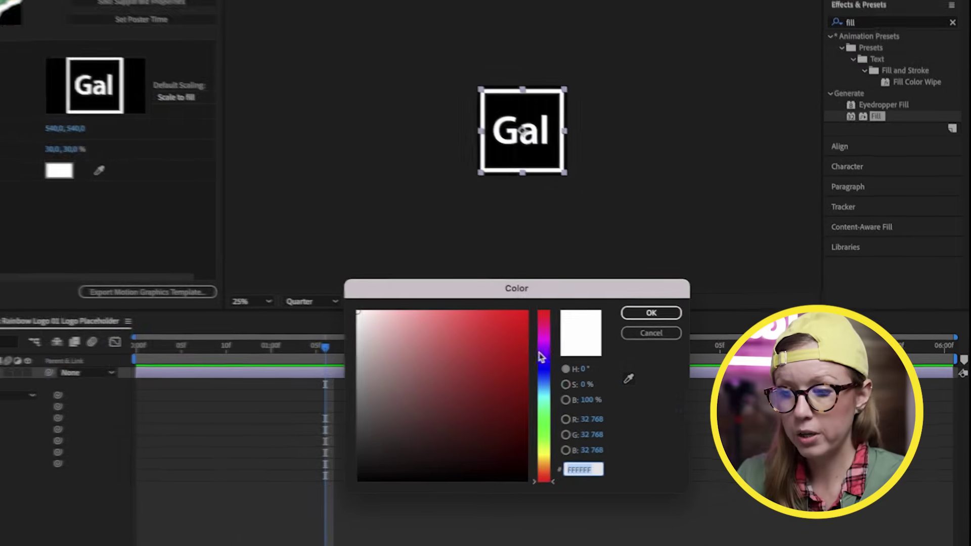
click(650, 386)
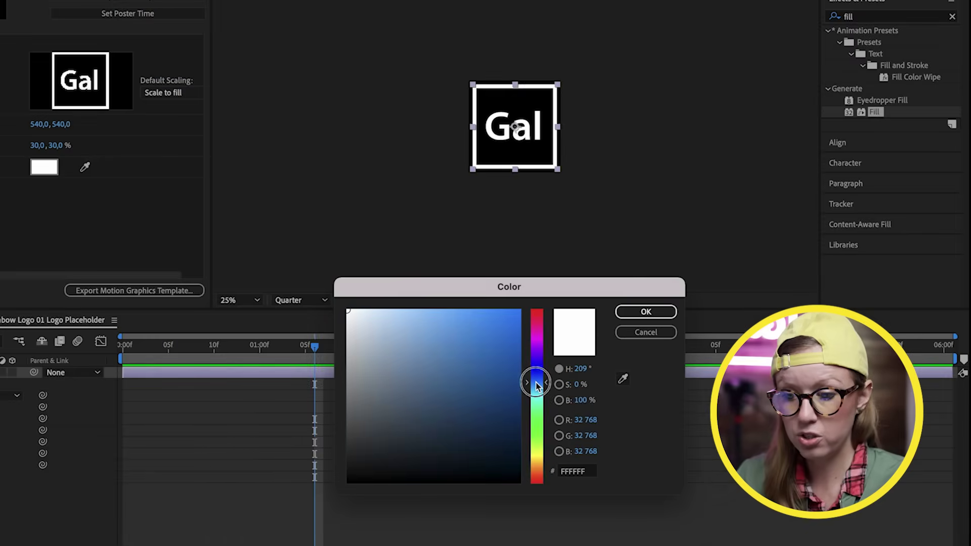
mouse_move(536, 382)
mouse_down()
mouse_move(536, 396)
mouse_move(502, 359)
mouse_up()
click(646, 311)
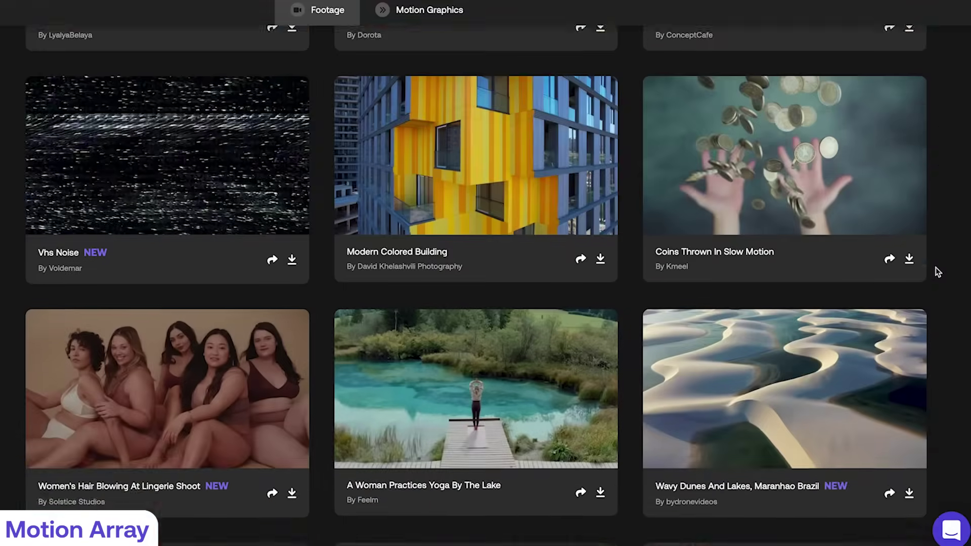
Browse the Premiere Pro, Motion Graphics, Premiere Rush, DaVinci Resolve and Final Cut Pro template tabs
scroll(933, 271, down, 5)
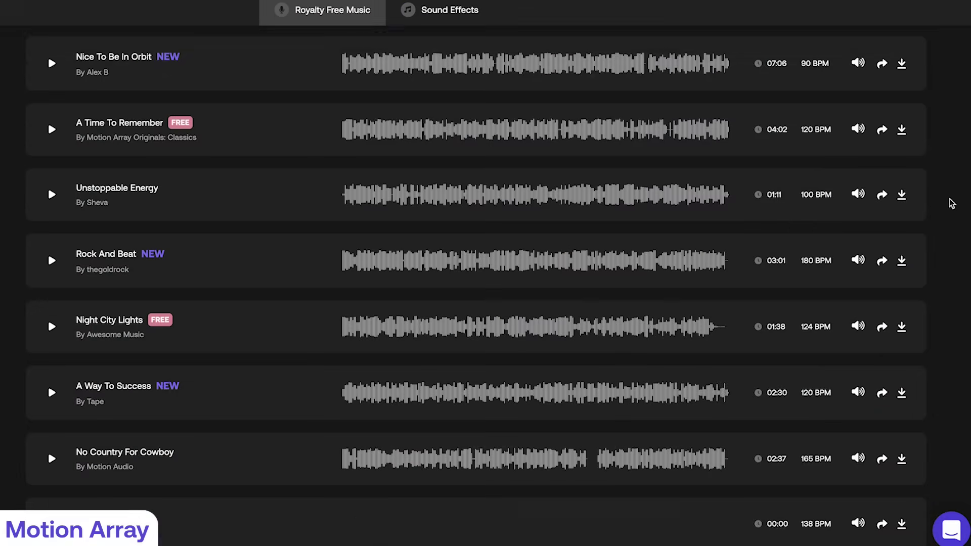
scroll(951, 203, down, 5)
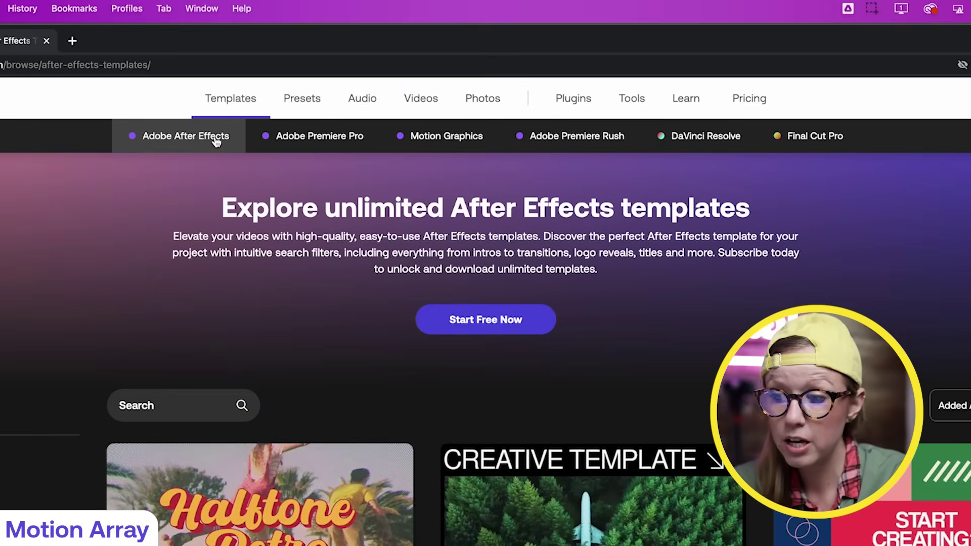
click(340, 146)
click(451, 146)
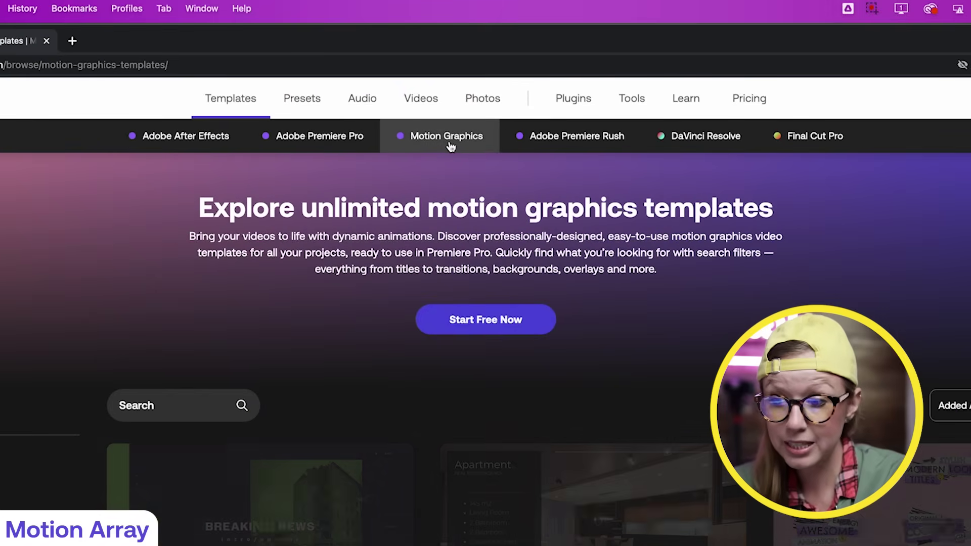
click(563, 146)
click(708, 144)
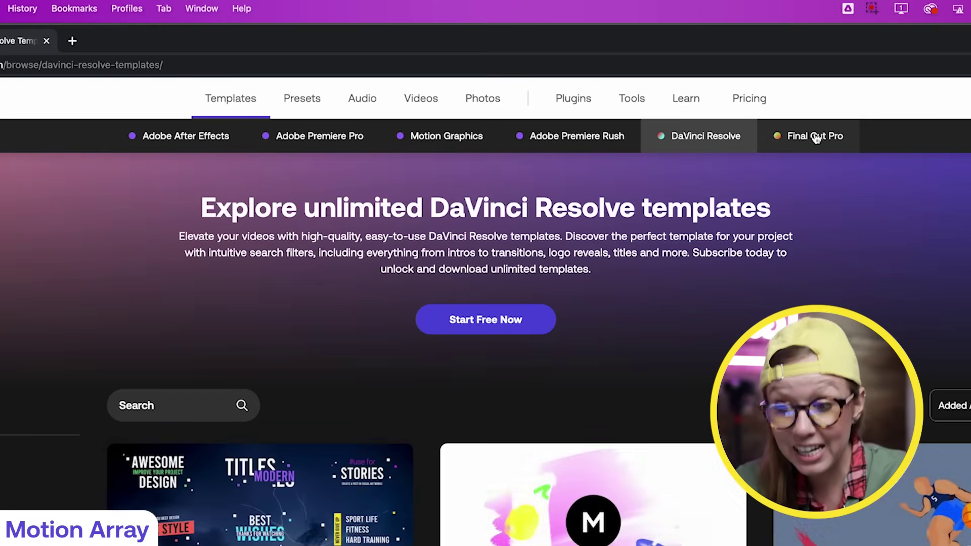
click(815, 137)
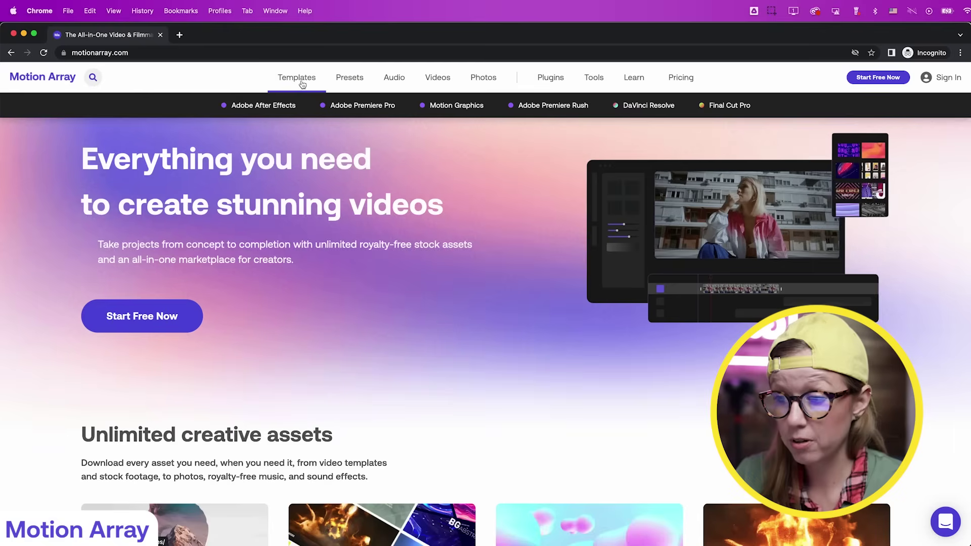
Return to the After Effects templates and scroll through the free assets grid
click(260, 108)
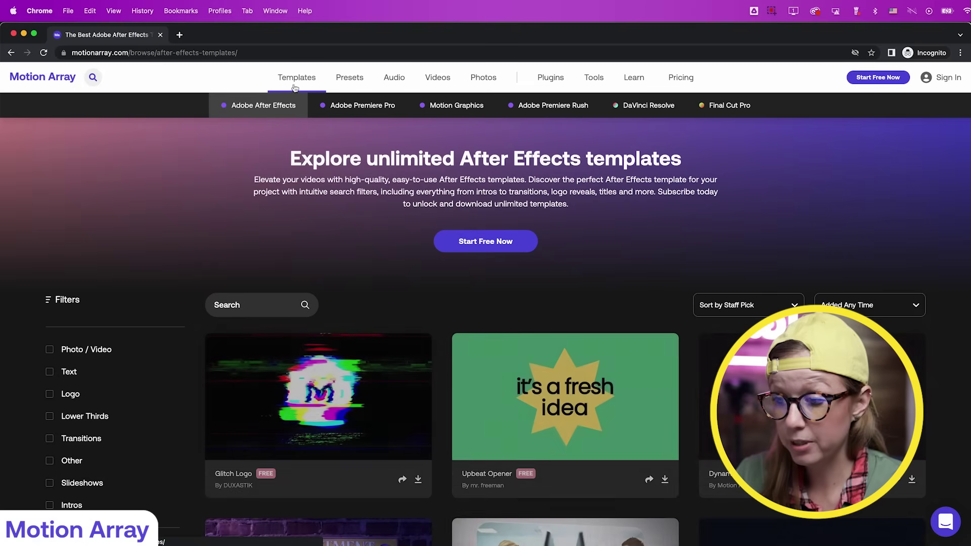
scroll(213, 207, down, 5)
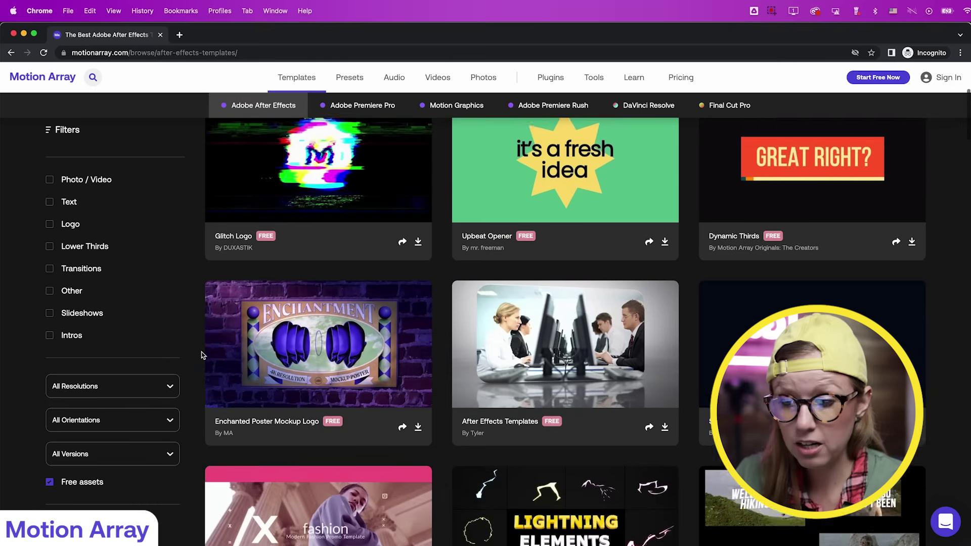
scroll(202, 356, up, 2)
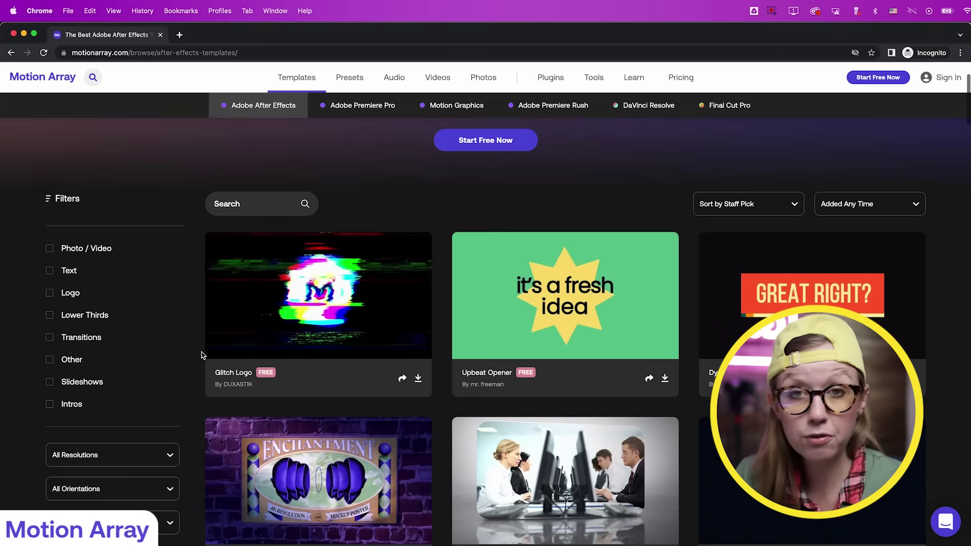
scroll(201, 355, down, 10)
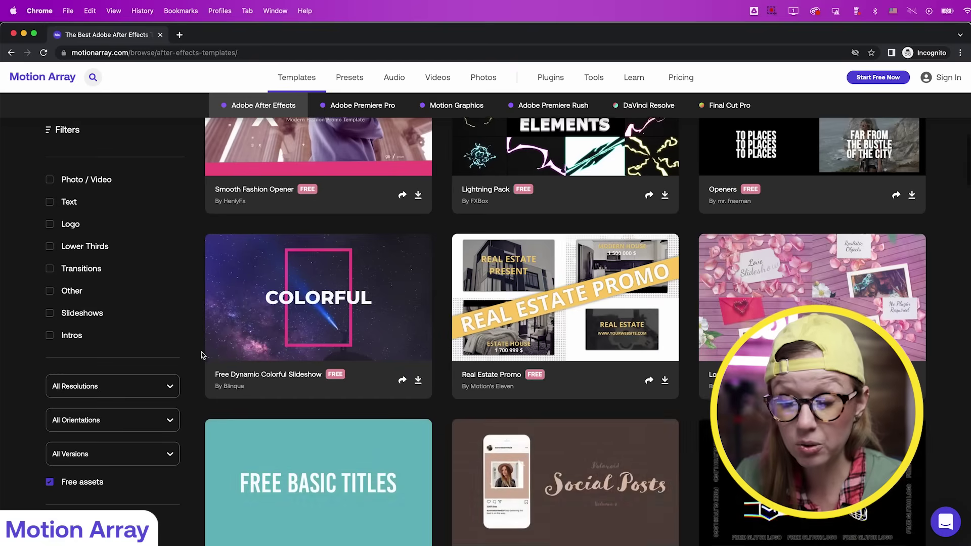
scroll(201, 356, down, 1)
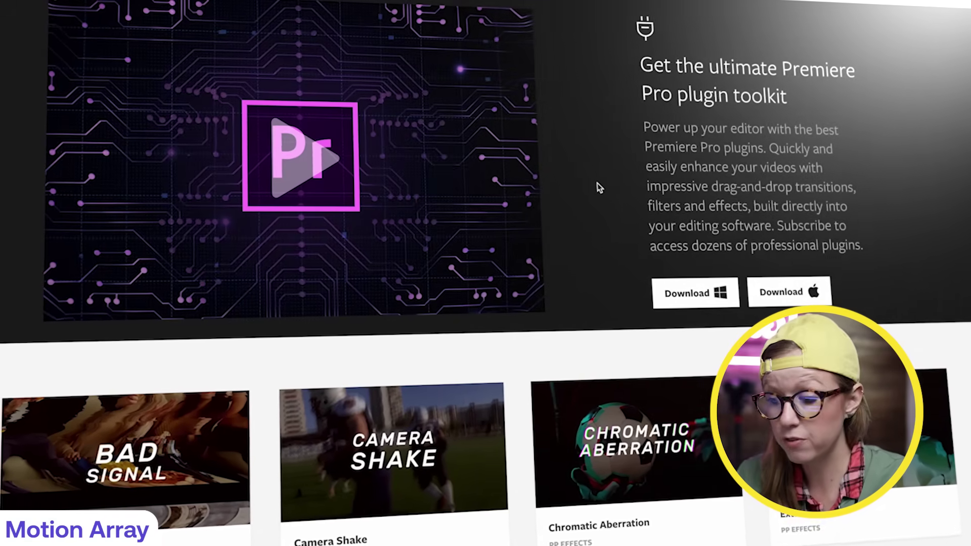
scroll(597, 184, down, 2)
scroll(598, 183, down, 1)
scroll(460, 186, down, 3)
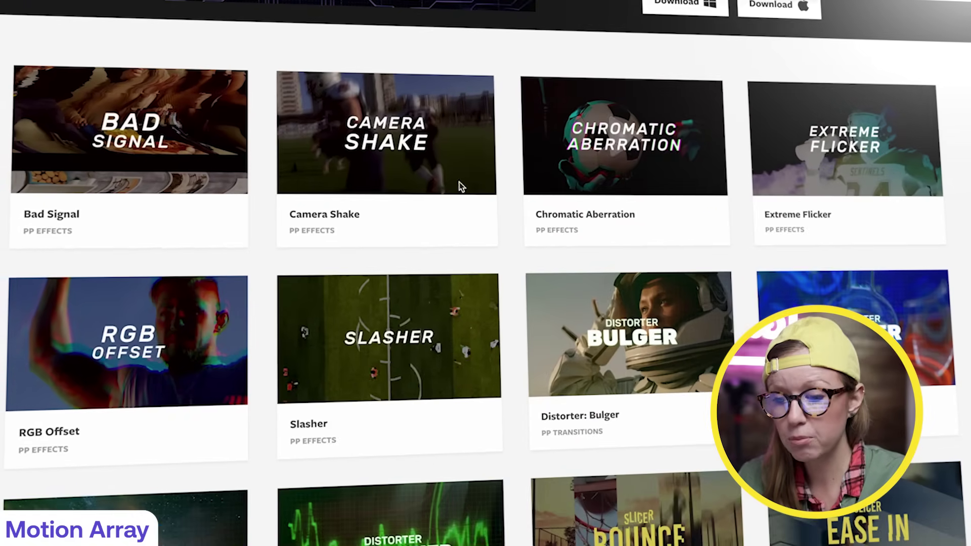
scroll(415, 164, down, 10)
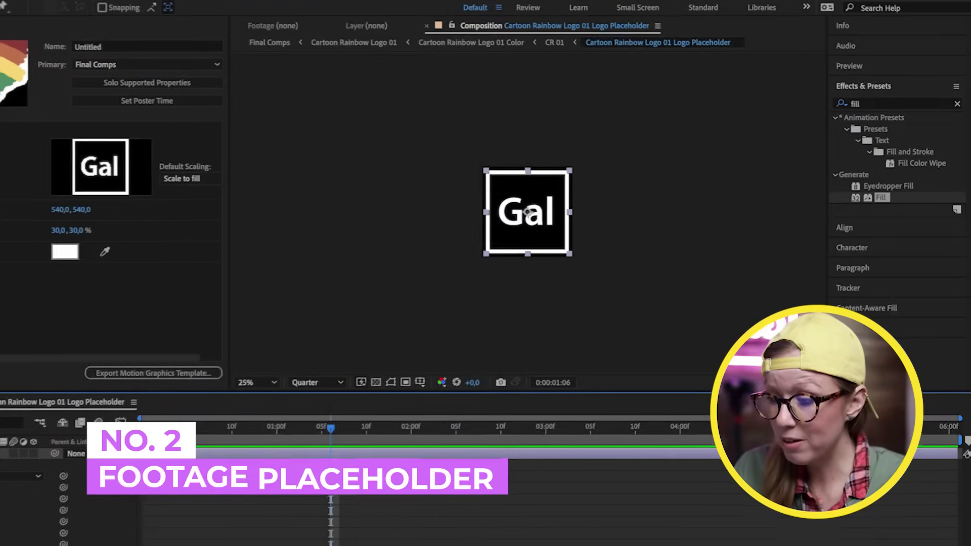
Place sunset.mov into the Footage Placeholder comp and scale it to 58%
double_click(372, 452)
mouse_move(248, 357)
mouse_down()
mouse_move(384, 358)
mouse_move(232, 357)
mouse_up()
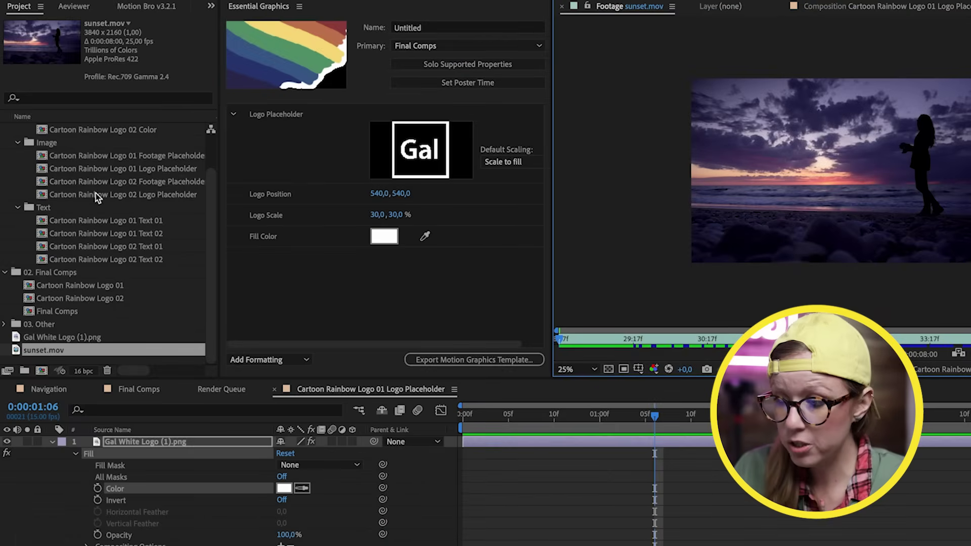
click(90, 156)
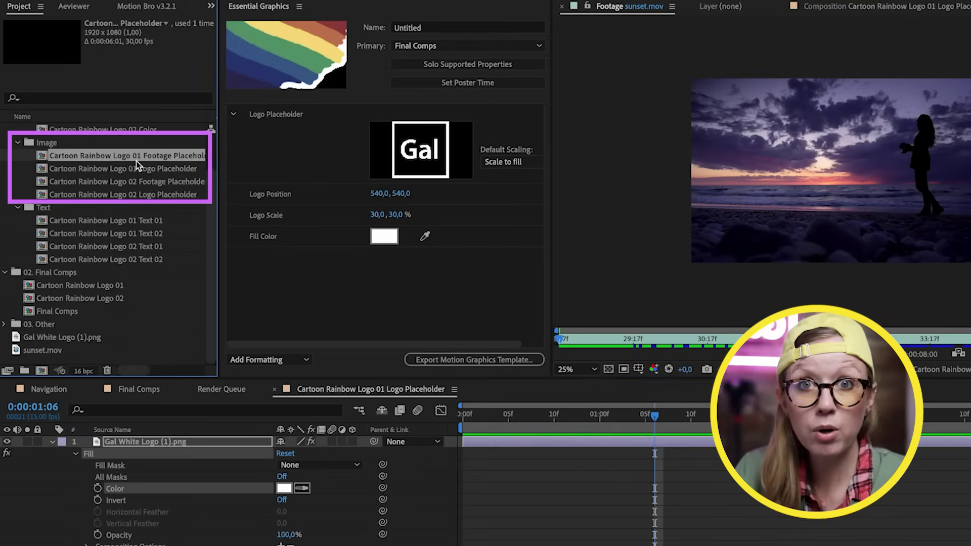
double_click(43, 160)
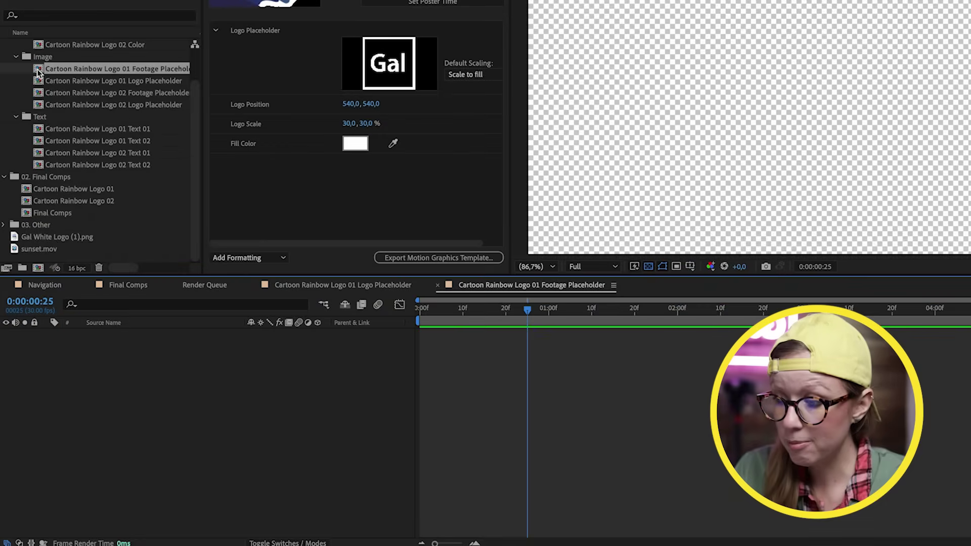
drag(29, 249, 155, 369)
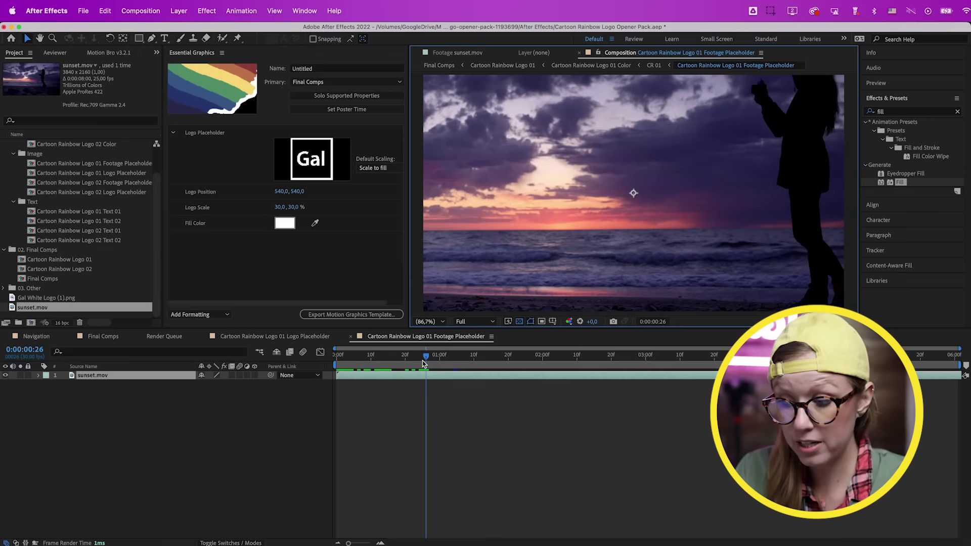
key(s)
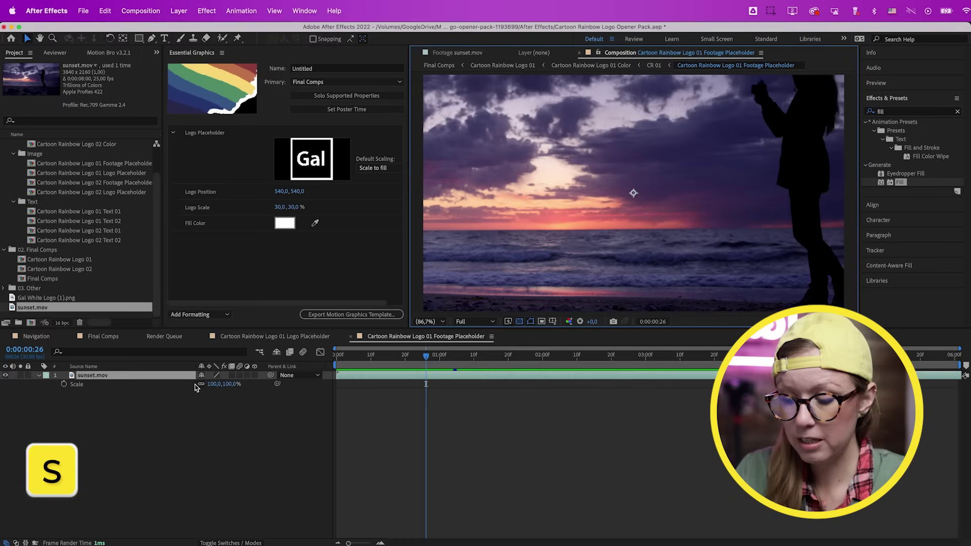
drag(216, 384, 196, 384)
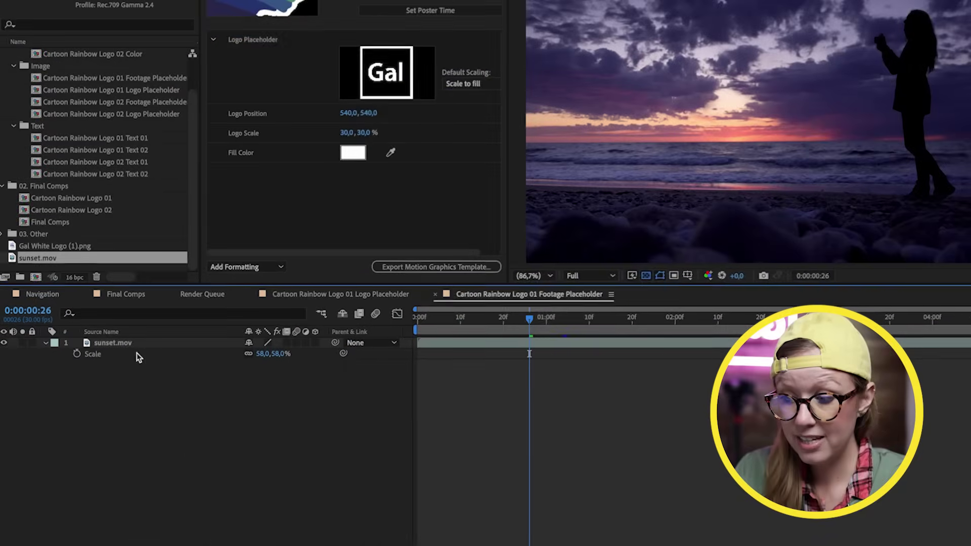
Add the sunset layer to Essential Graphics as a media property named Footage Placeholder
click(101, 379)
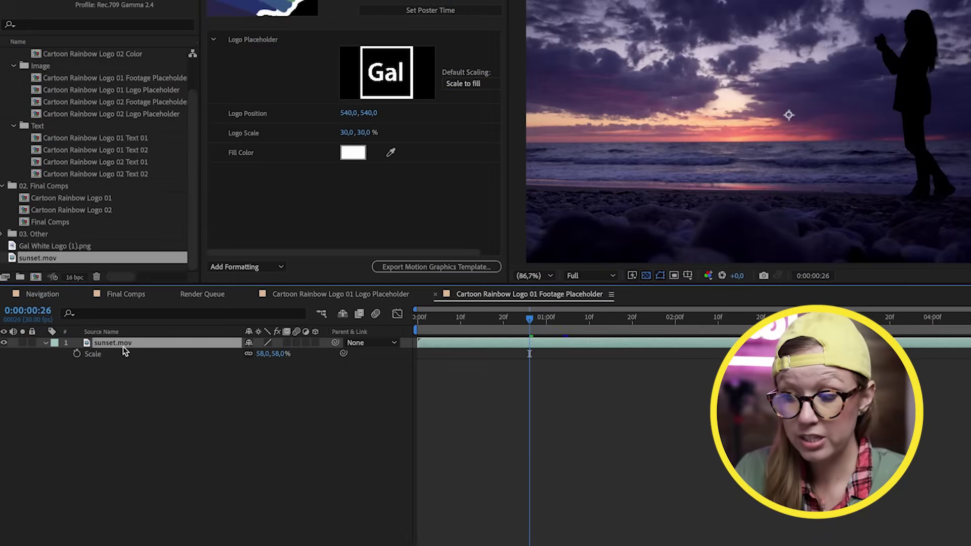
drag(125, 344, 268, 217)
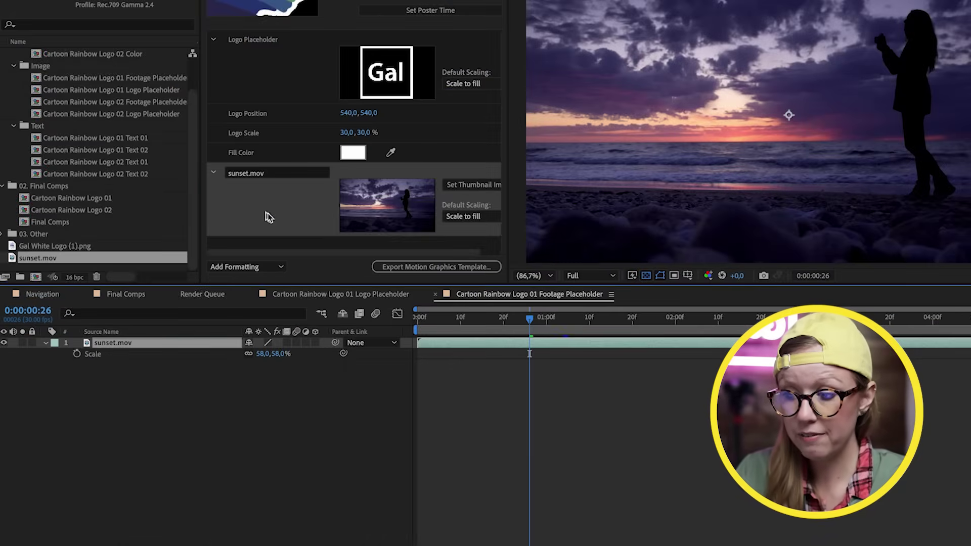
click(259, 177)
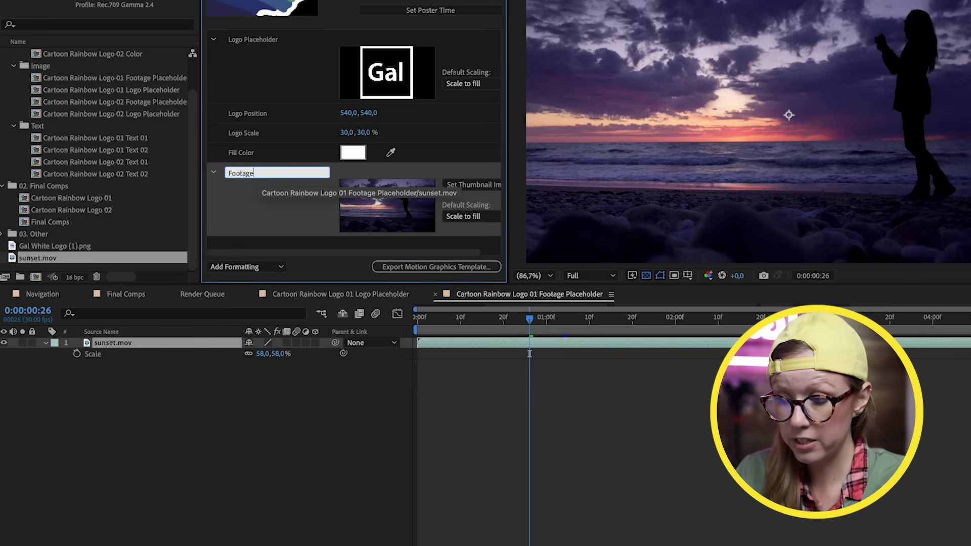
text(Footage Placeholder)
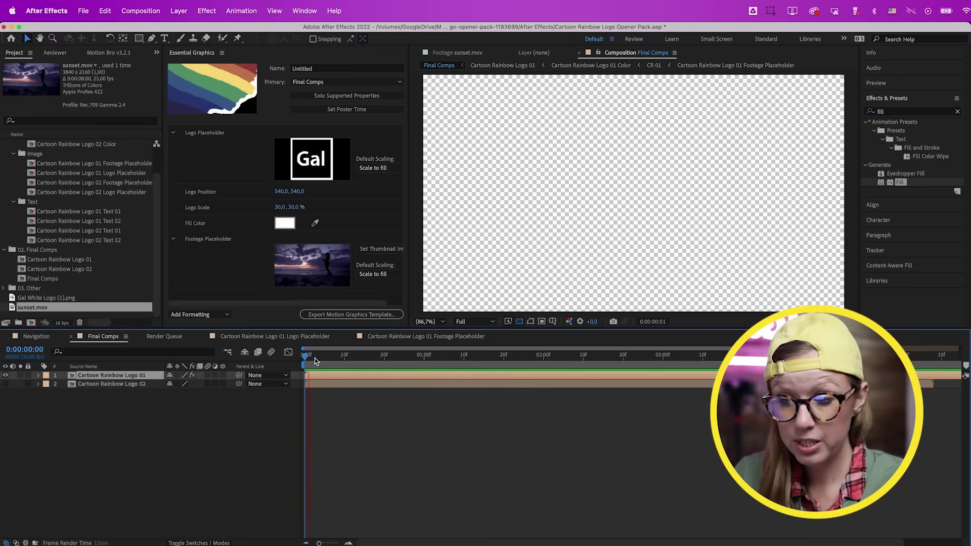
key(space)
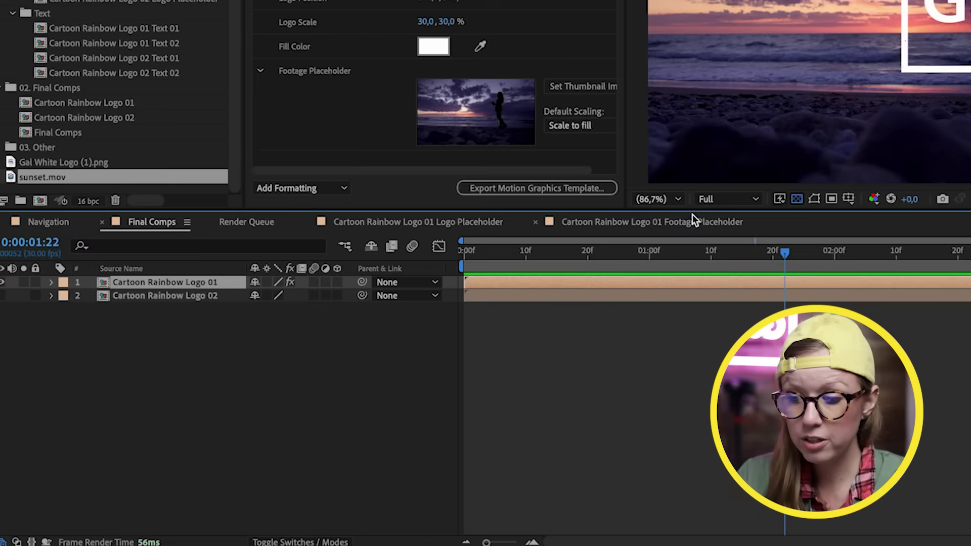
click(688, 221)
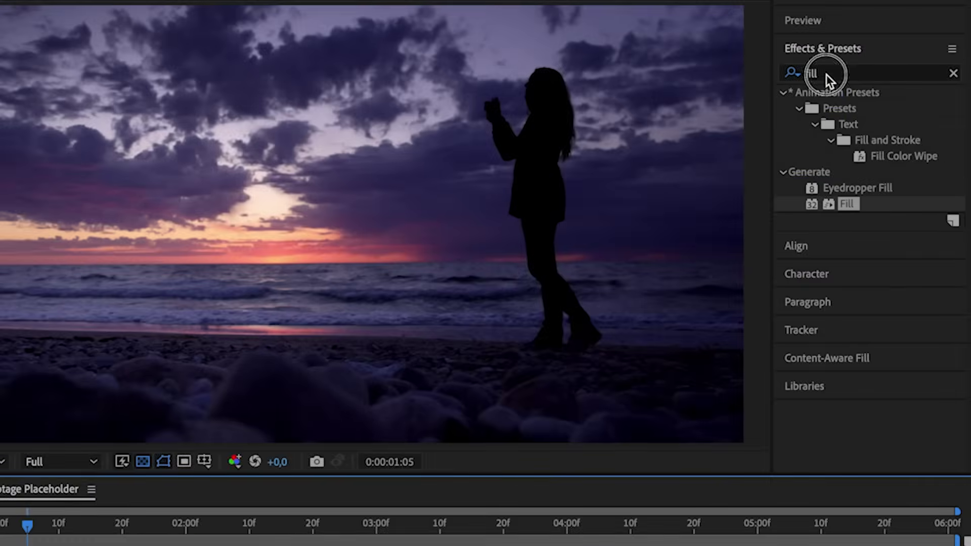
Apply a Checkbox Control effect to the sunset.mov layer
click(888, 111)
text(checkbox)
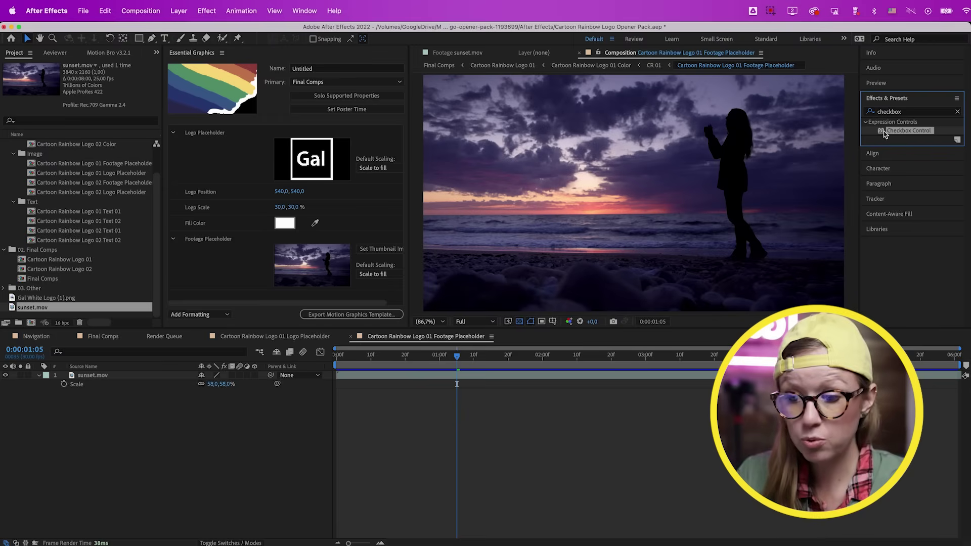
drag(884, 133, 246, 375)
drag(171, 379, 171, 382)
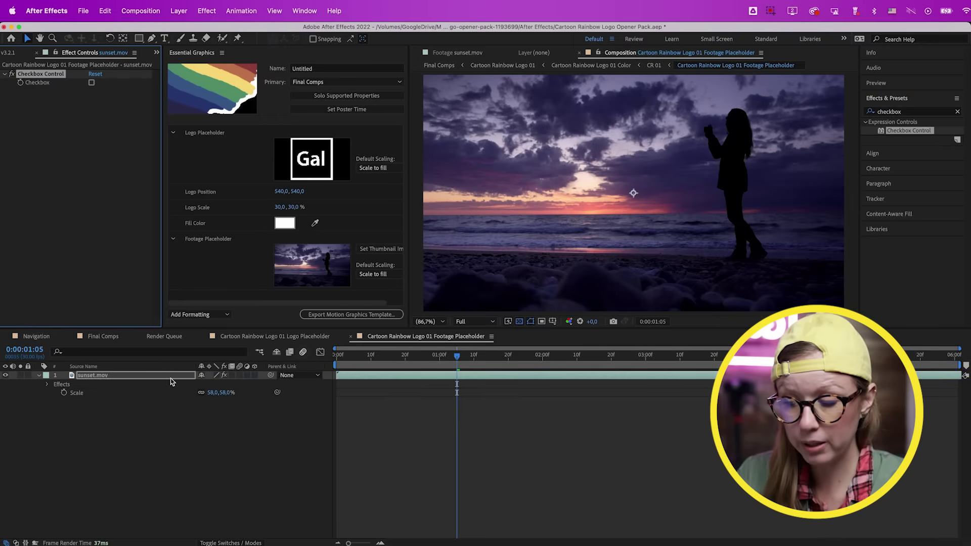
click(48, 386)
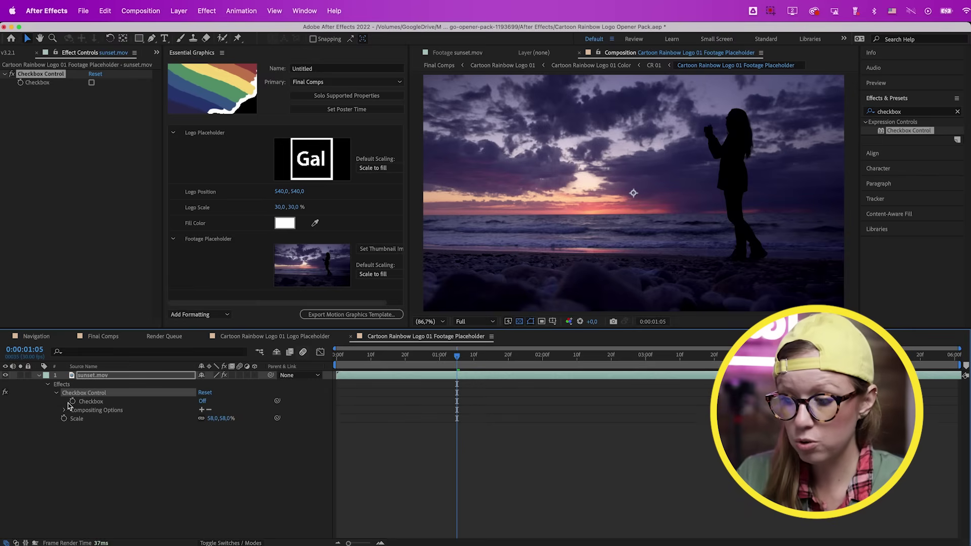
double_click(39, 375)
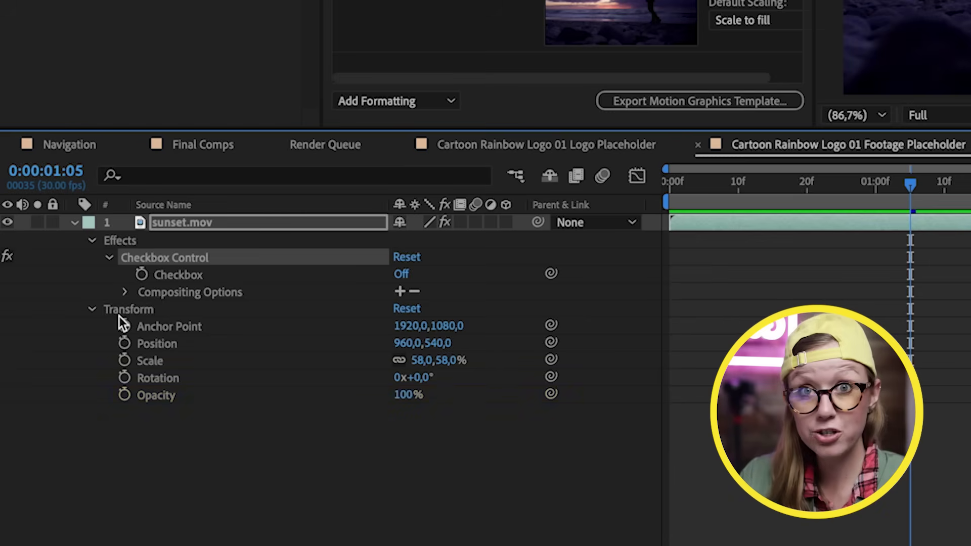
Drive the layer's opacity with an expression linked to the checkbox times 100, checkbox on
alt+click(125, 396)
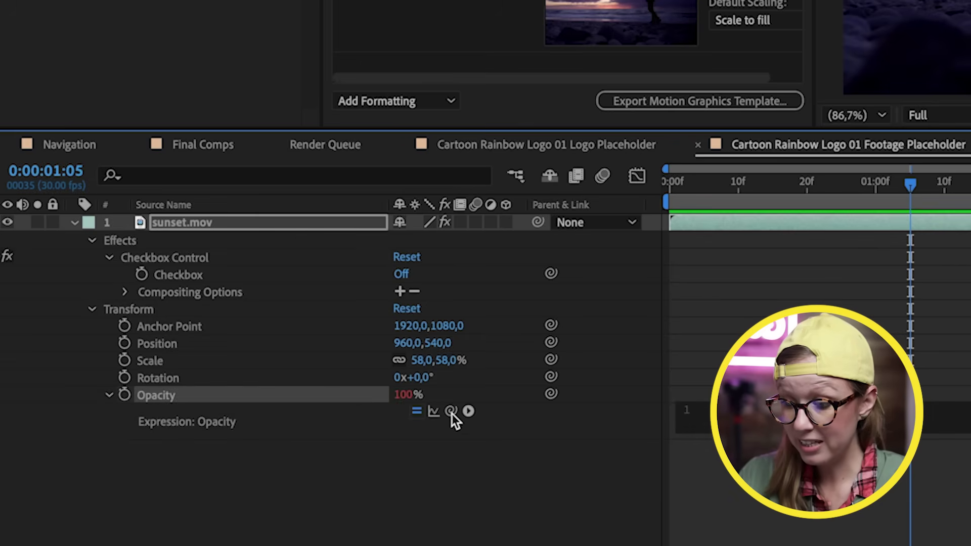
drag(451, 412, 207, 277)
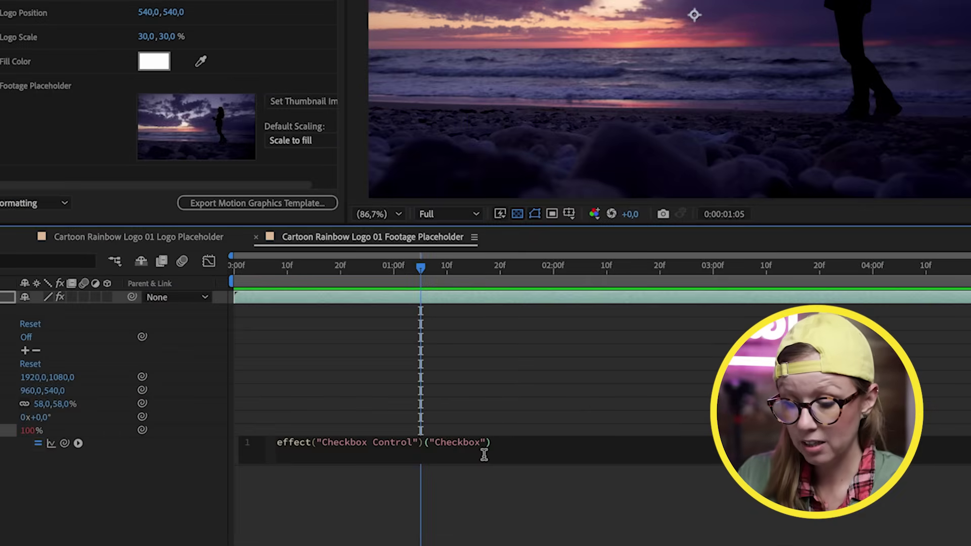
text(*100)
click(75, 371)
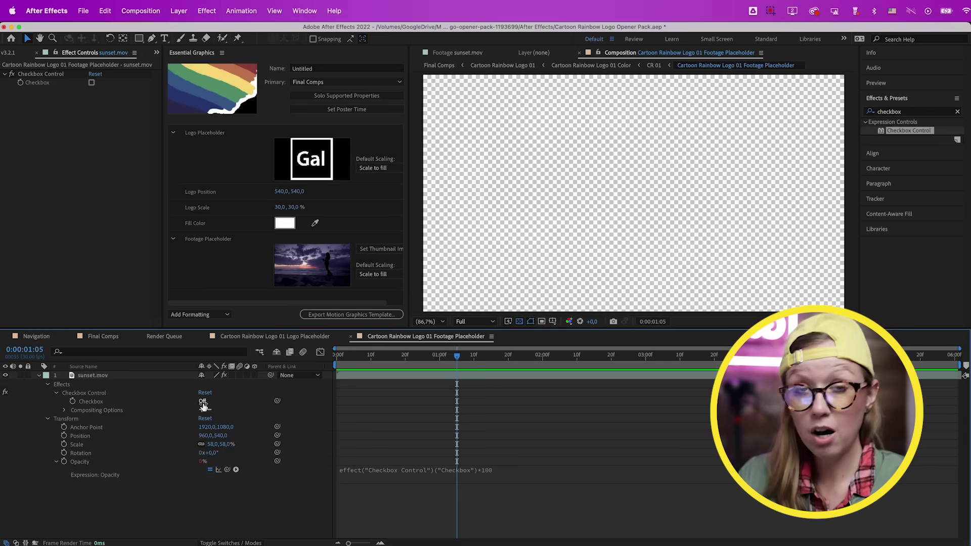
click(202, 402)
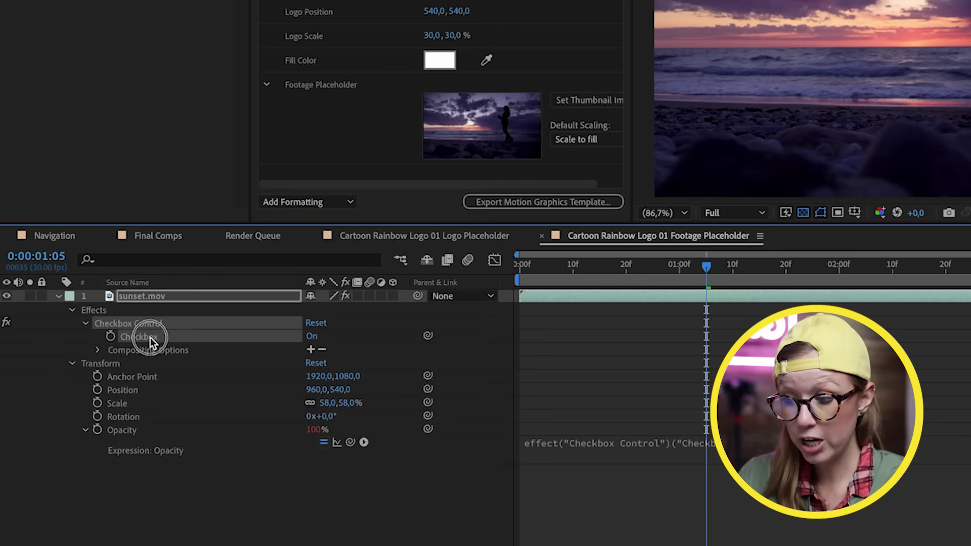
Add the checkbox to Essential Graphics and test switching the footage off and on
drag(150, 338, 335, 164)
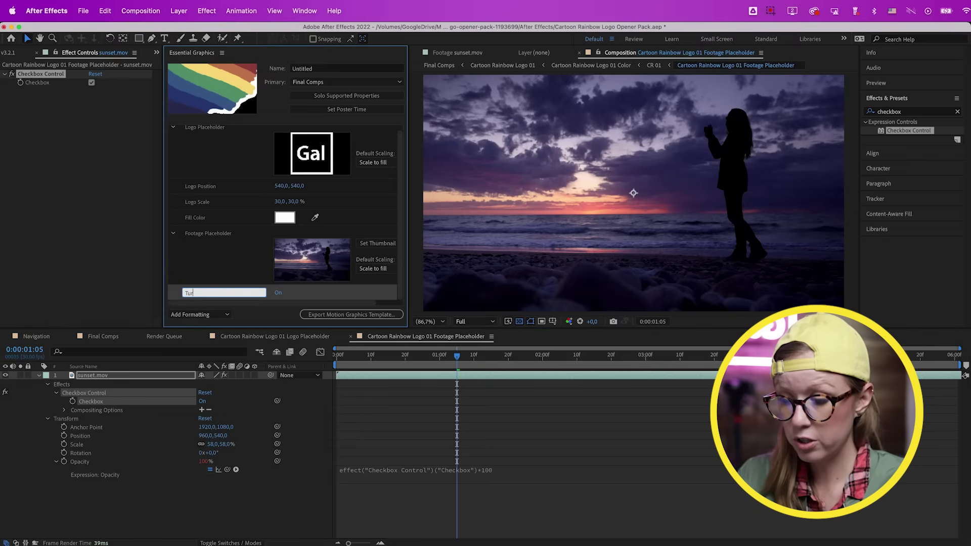
click(278, 294)
click(279, 293)
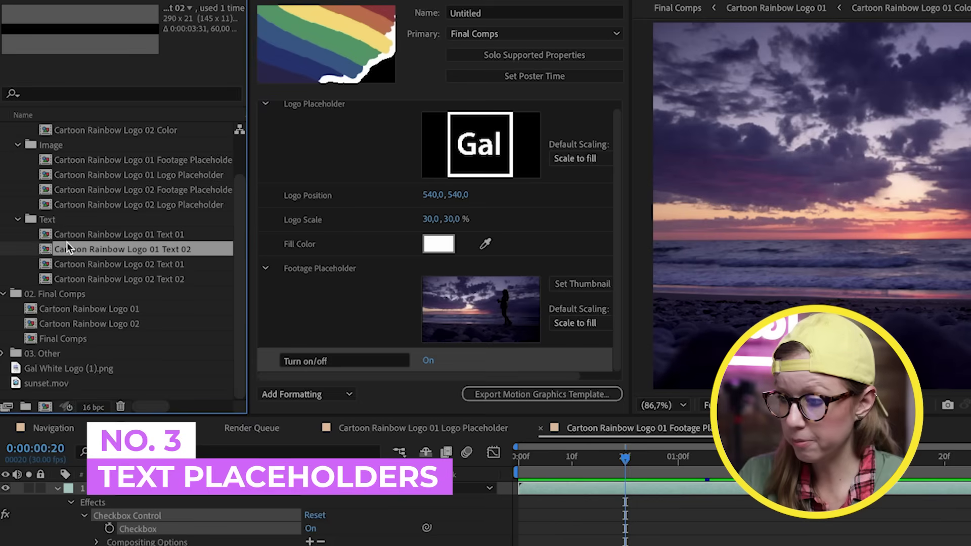
Change the Text 01 tagline from #YOURTAGLINE to PREMIEREGAL.COM, then scrub through the Text 02 comp
click(71, 235)
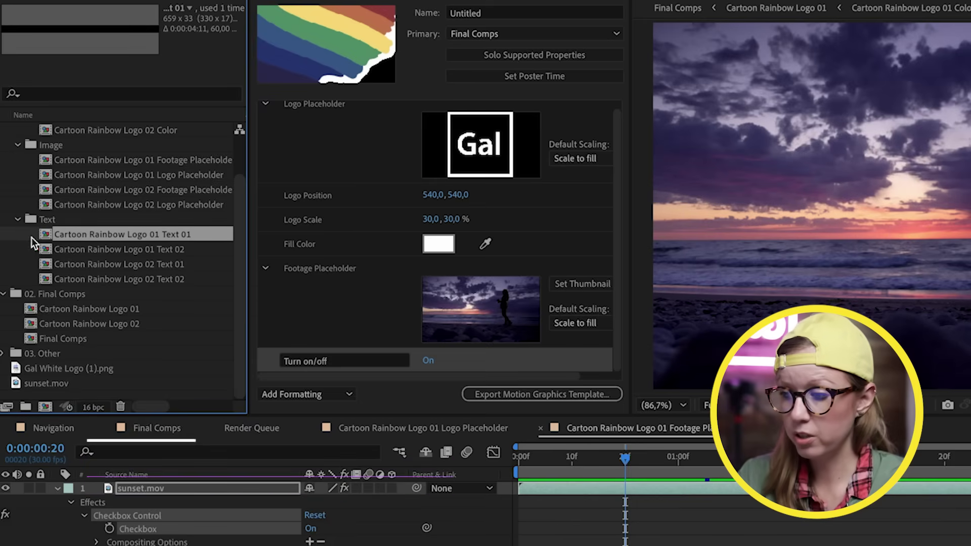
click(75, 251)
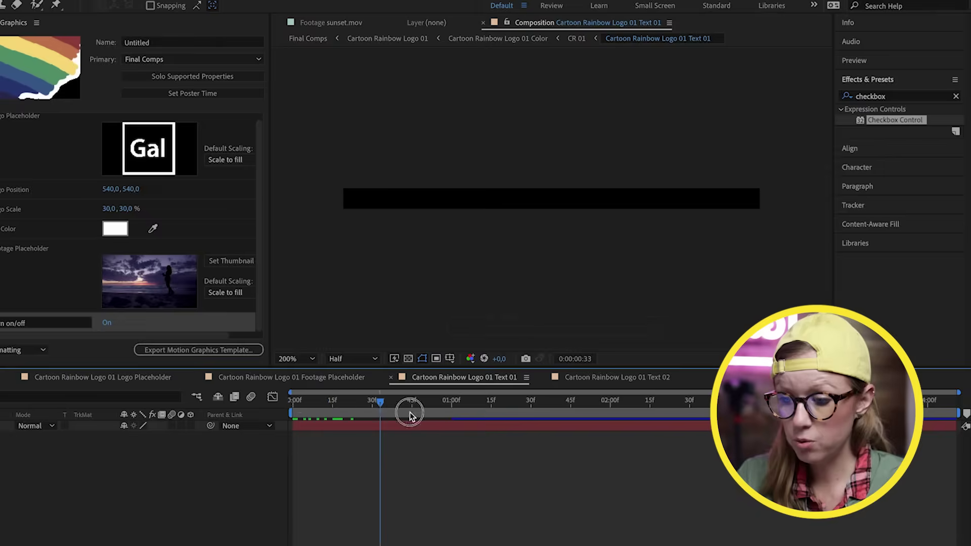
drag(410, 415, 506, 429)
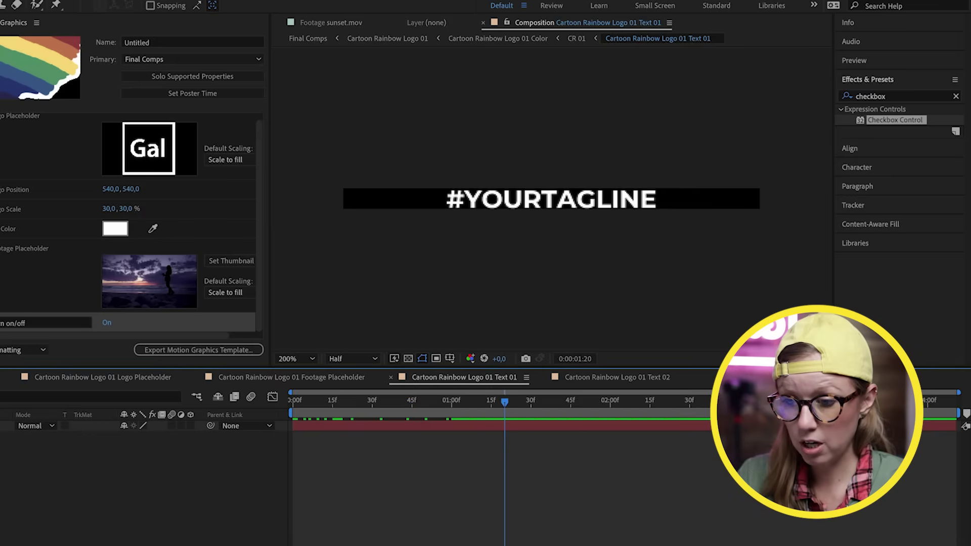
click(506, 425)
double_click(498, 199)
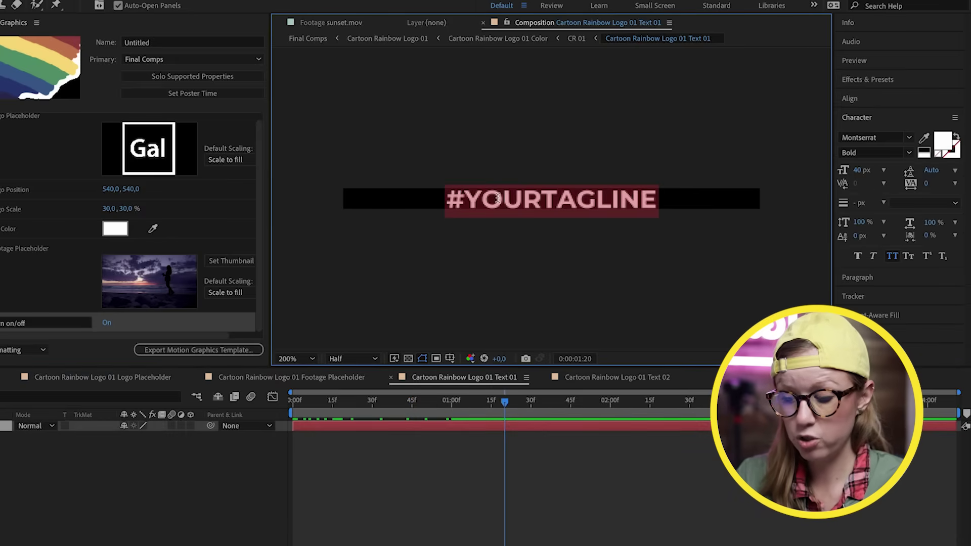
text(PREMIEREGAL.COM)
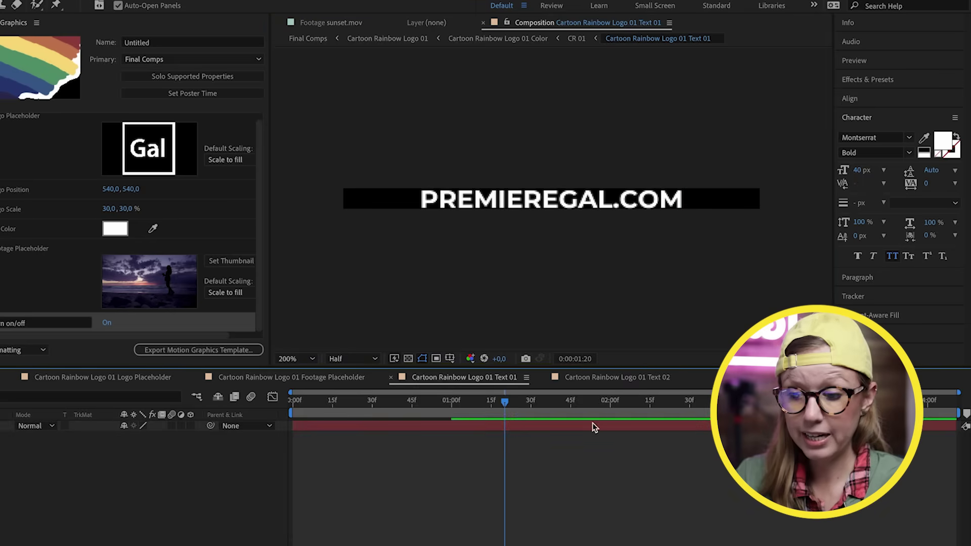
click(596, 377)
drag(306, 401, 576, 401)
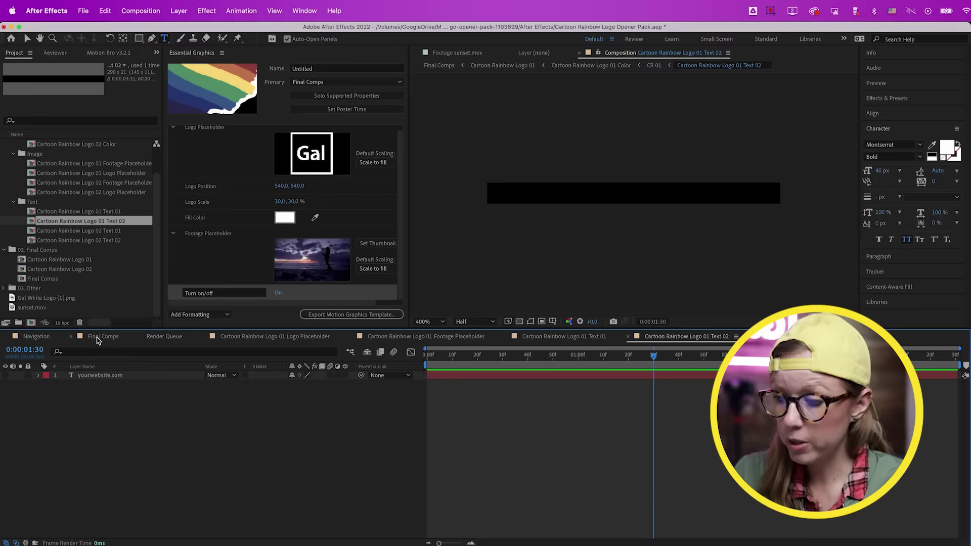
Scrub Final Comps through the rainbow transition and the logo and PREMIEREGAL text animating in
click(101, 336)
drag(357, 356, 619, 356)
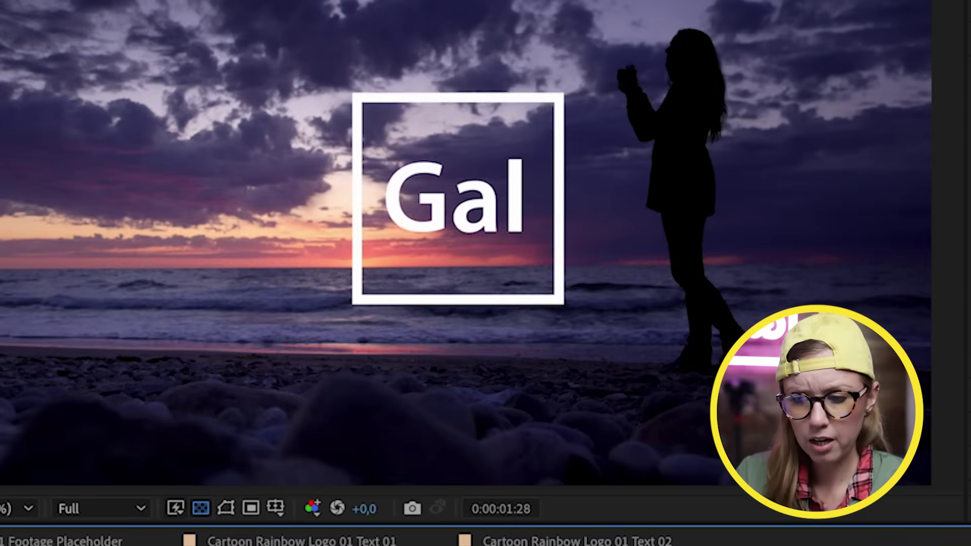
drag(534, 356, 647, 356)
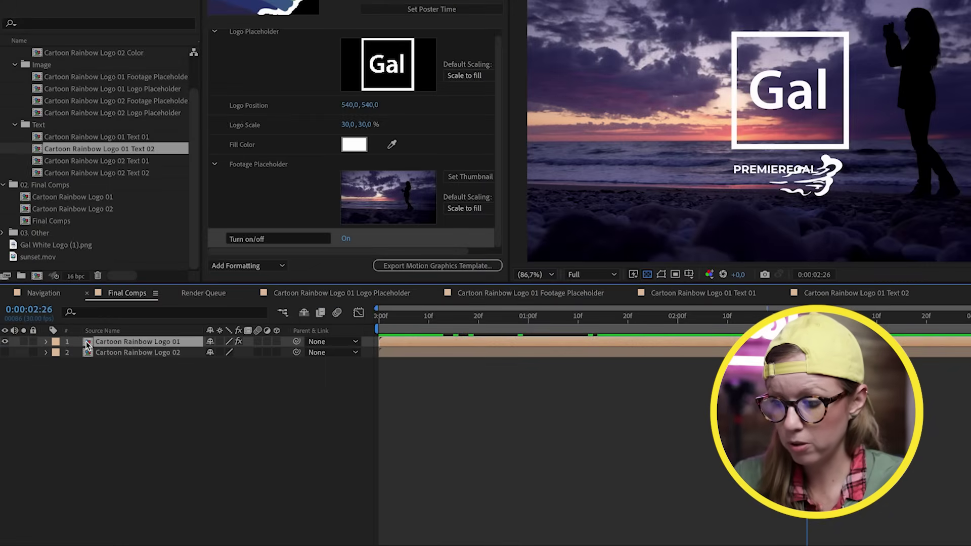
Open the logo's Color precomp and slide the Mask's X position to 332,7
double_click(86, 344)
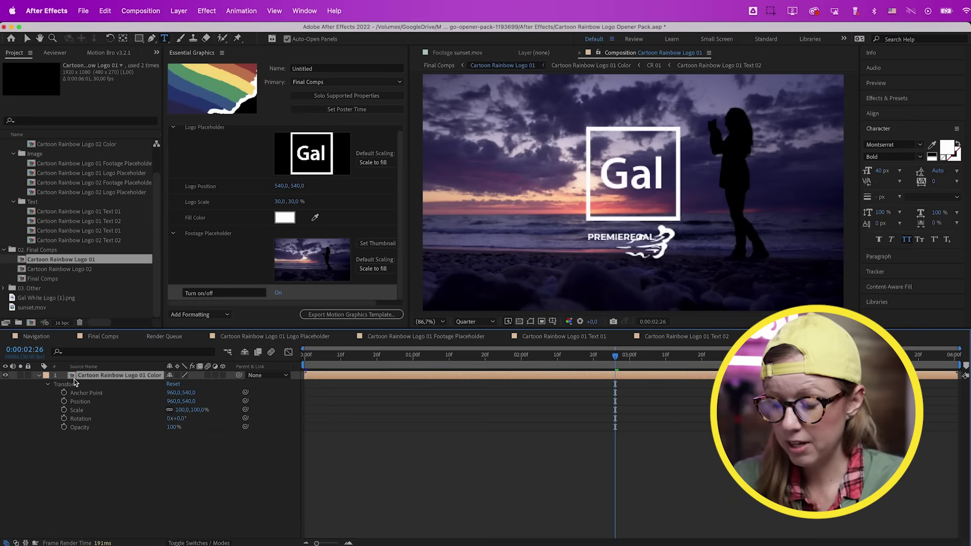
double_click(72, 376)
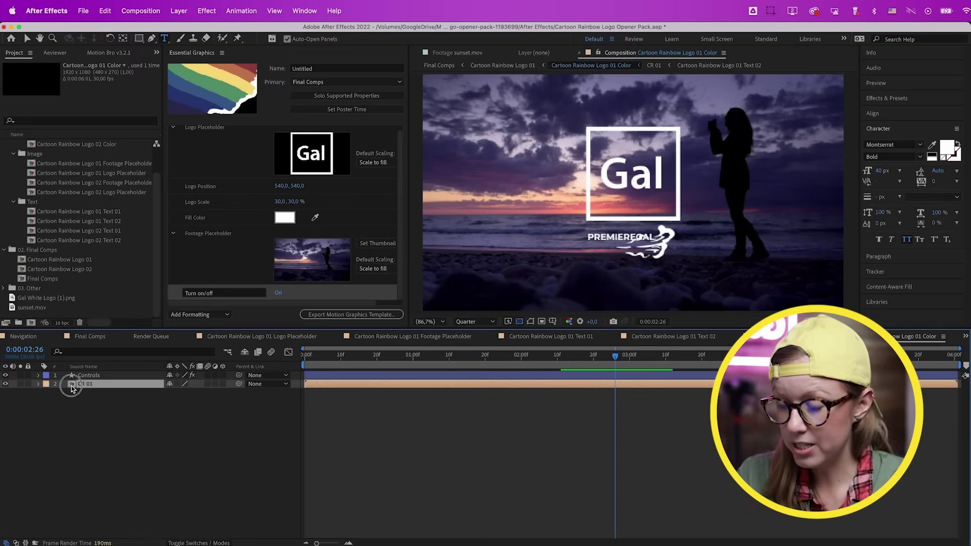
click(92, 410)
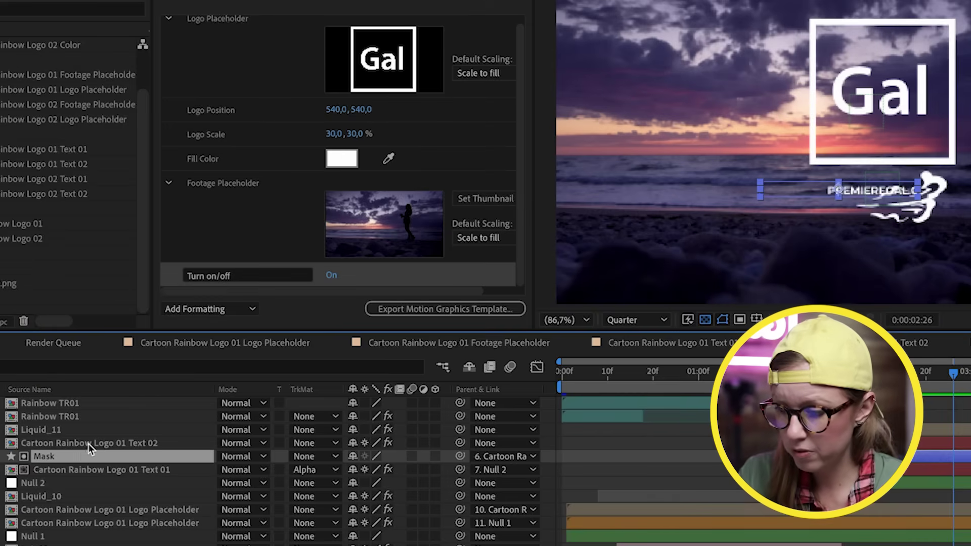
key(p)
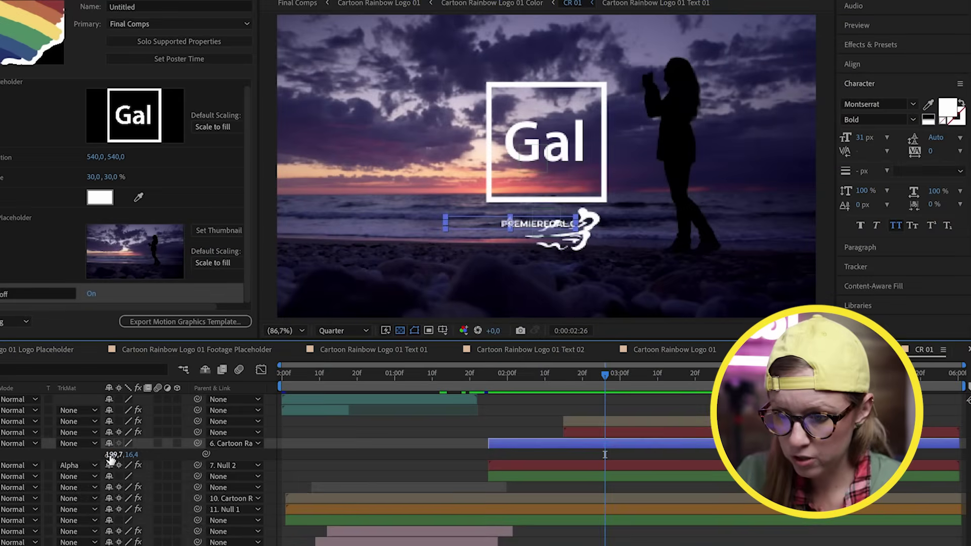
drag(110, 458, 202, 458)
Scale Null 2 to 125% and preview the PREMIEREGAL.COM reveal
click(202, 461)
key(s)
drag(124, 477, 137, 476)
key(space)
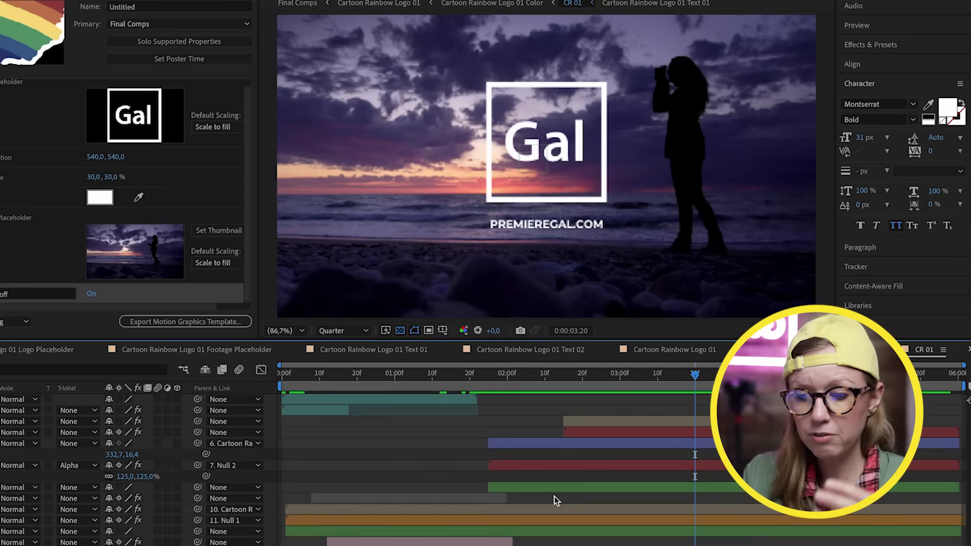
click(151, 443)
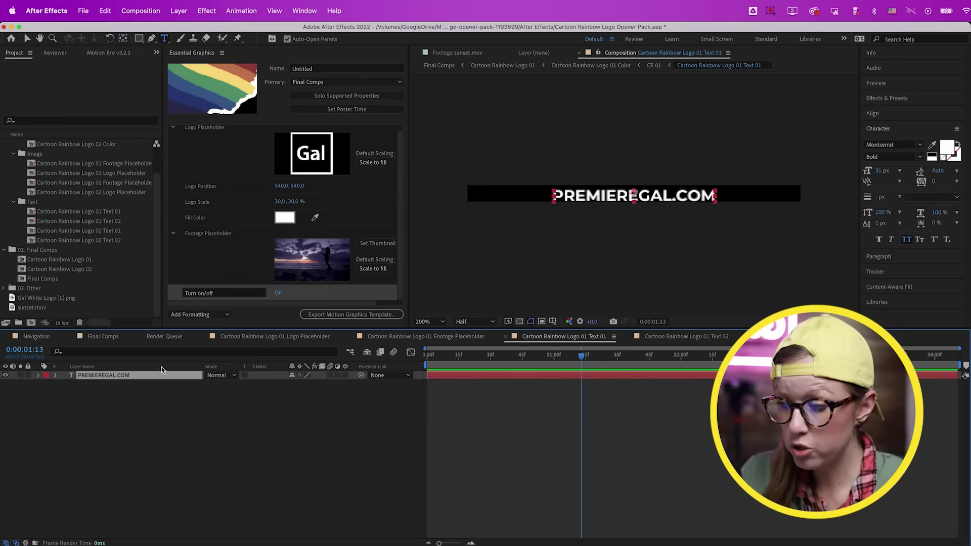
Open the Cartoon Rainbow Logo 01 Text 01 comp and expand its PREMIEREGAL.COM text layer
drag(129, 375, 280, 296)
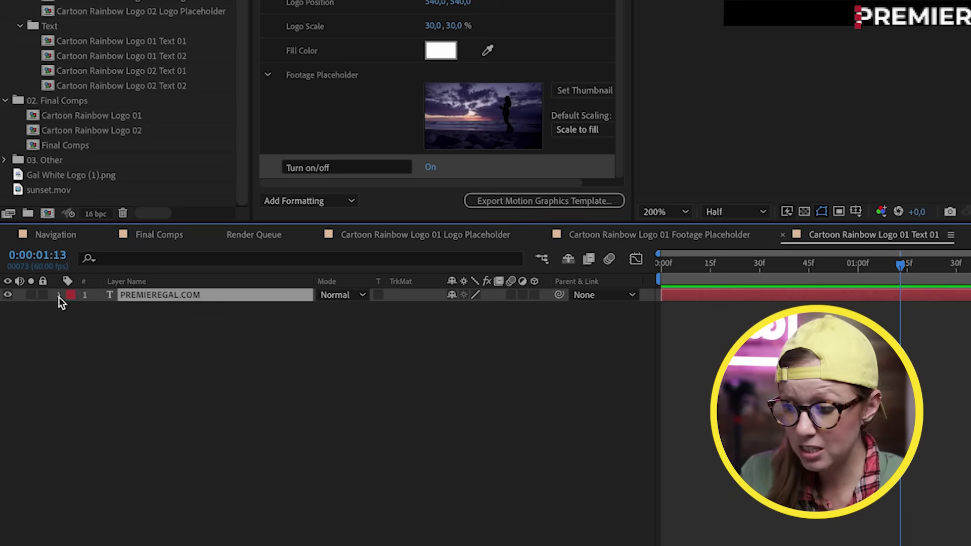
click(58, 295)
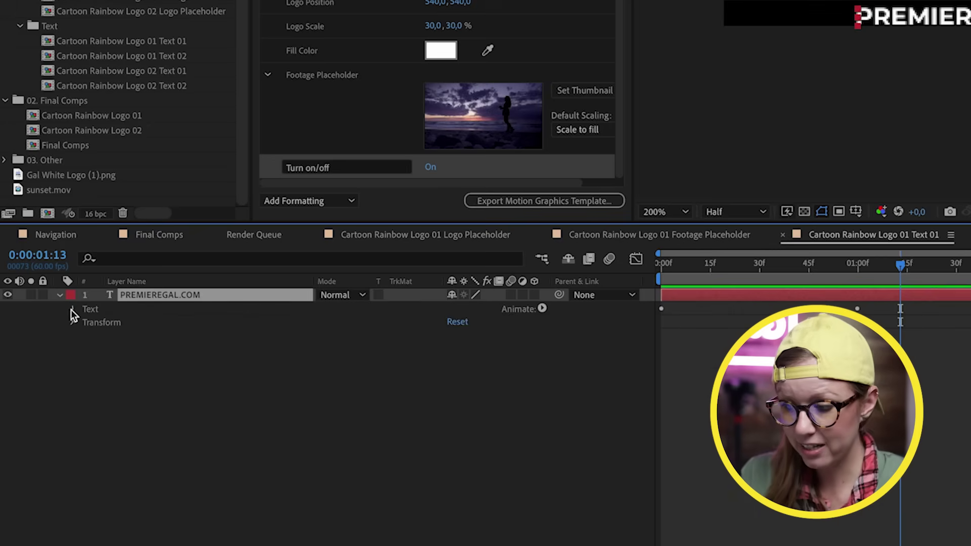
Add the PREMIEREGAL.COM Source Text to Essential Graphics and relabel it Edit Text
click(72, 309)
click(119, 326)
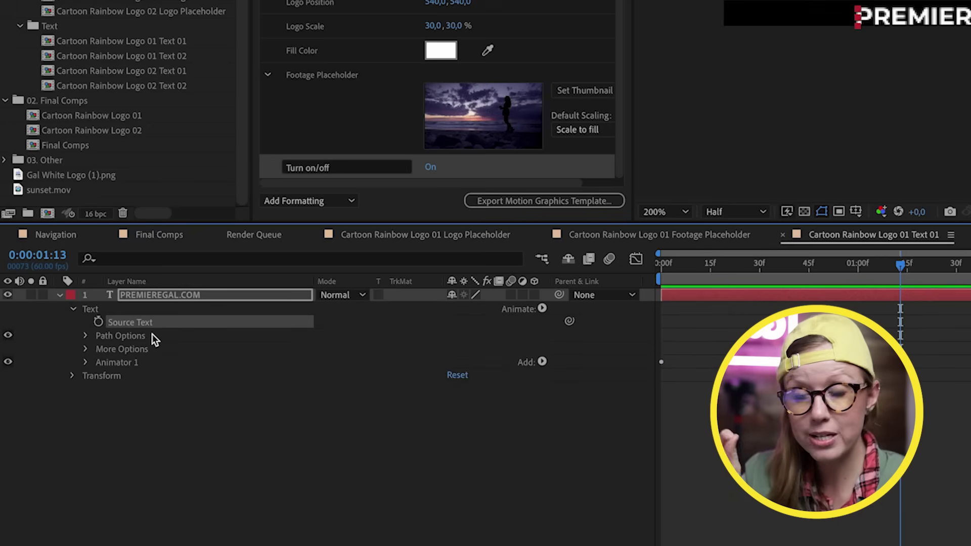
drag(126, 323, 294, 184)
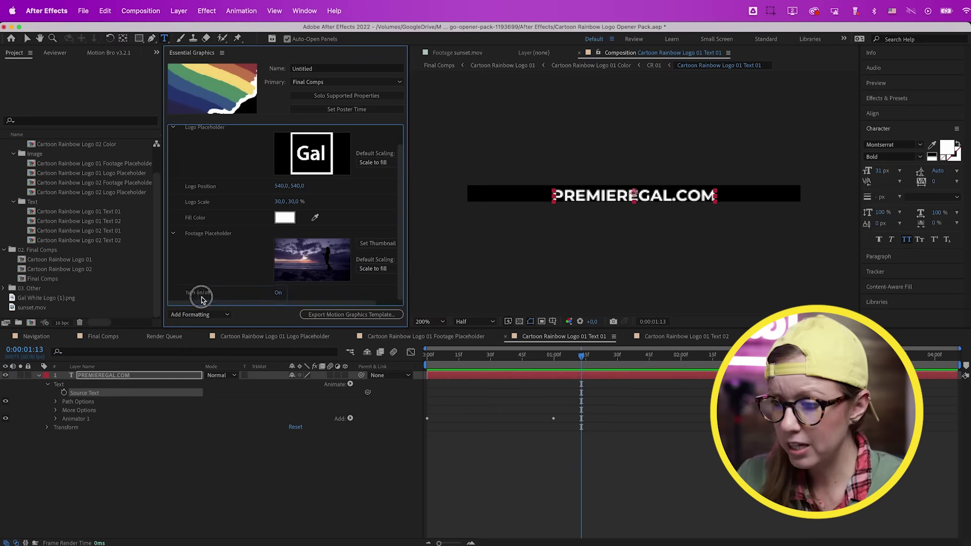
click(208, 292)
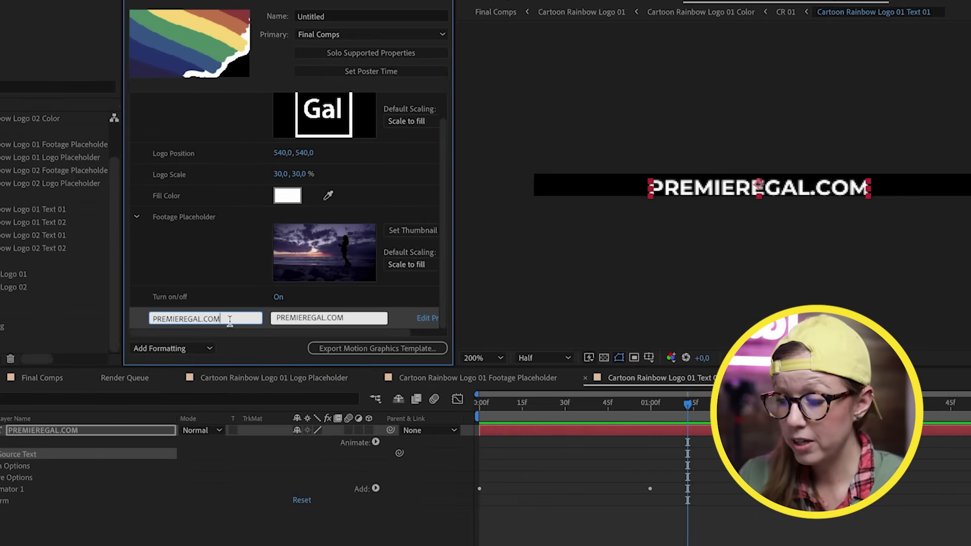
drag(240, 293, 110, 288)
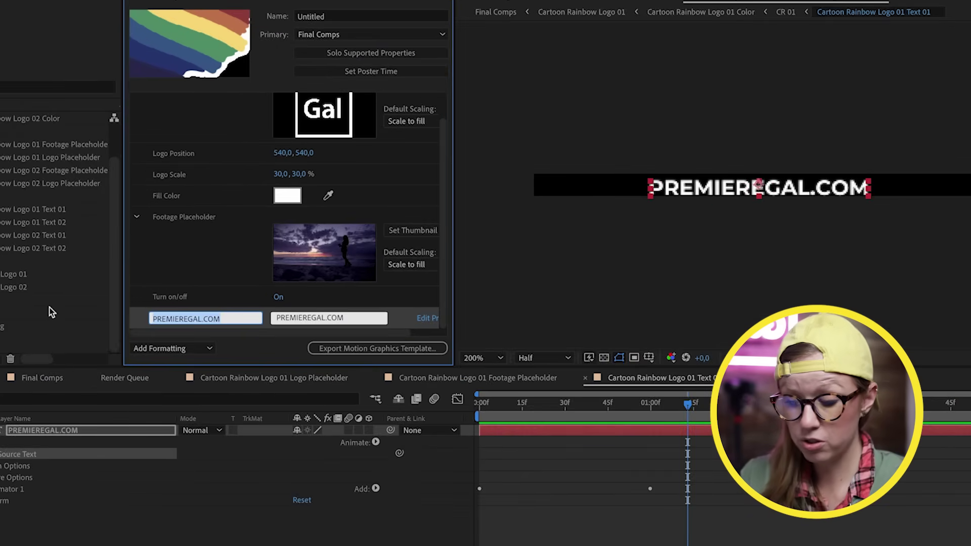
text(Edit Text)
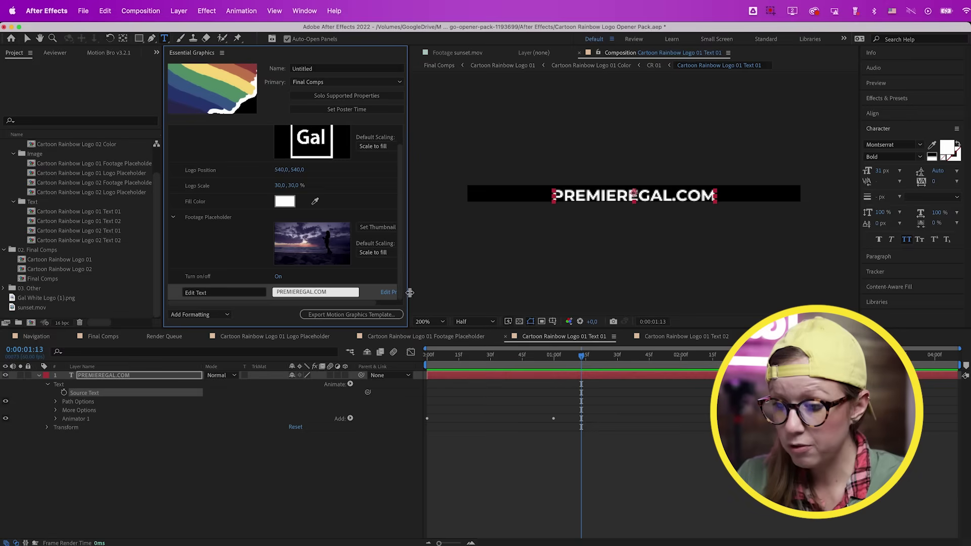
drag(407, 293, 453, 290)
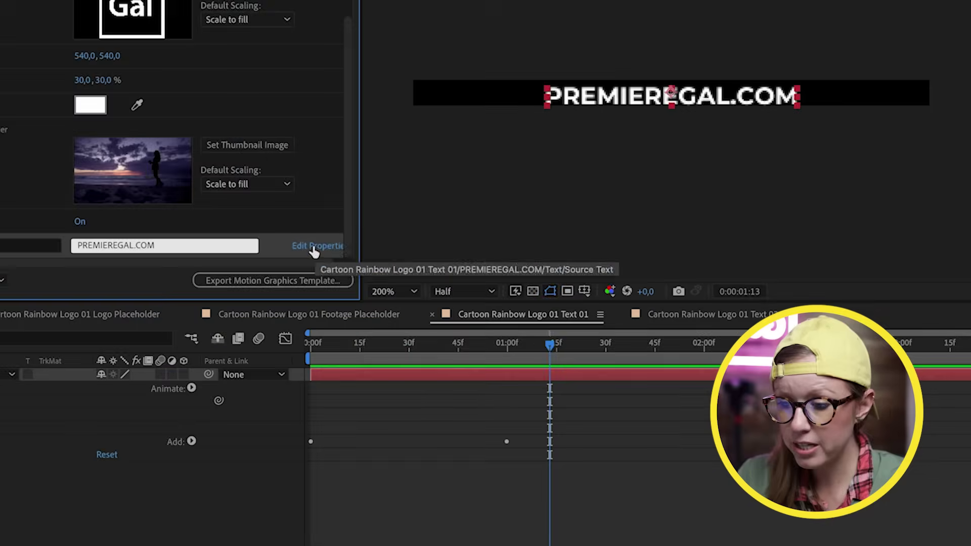
Enable custom font selection and faux styles for the Edit Text property
click(424, 292)
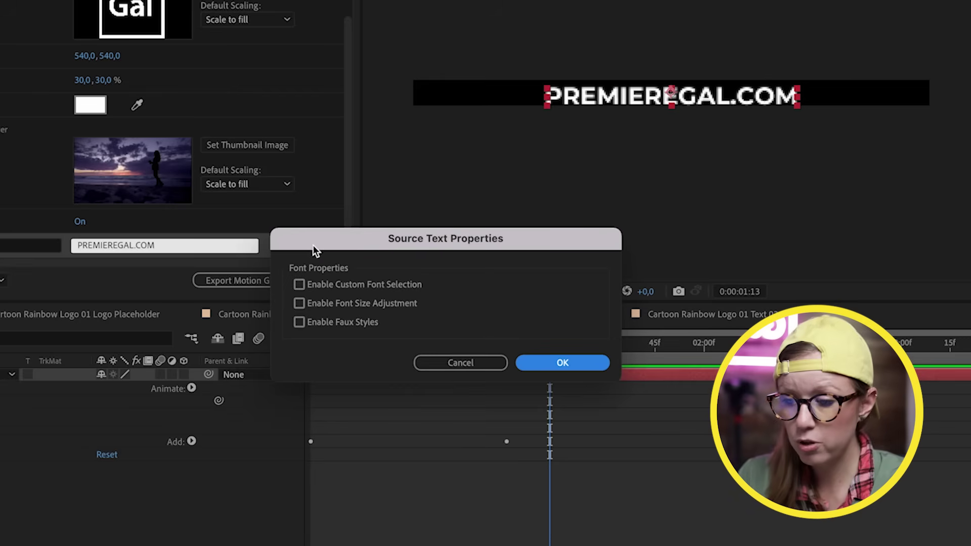
click(299, 285)
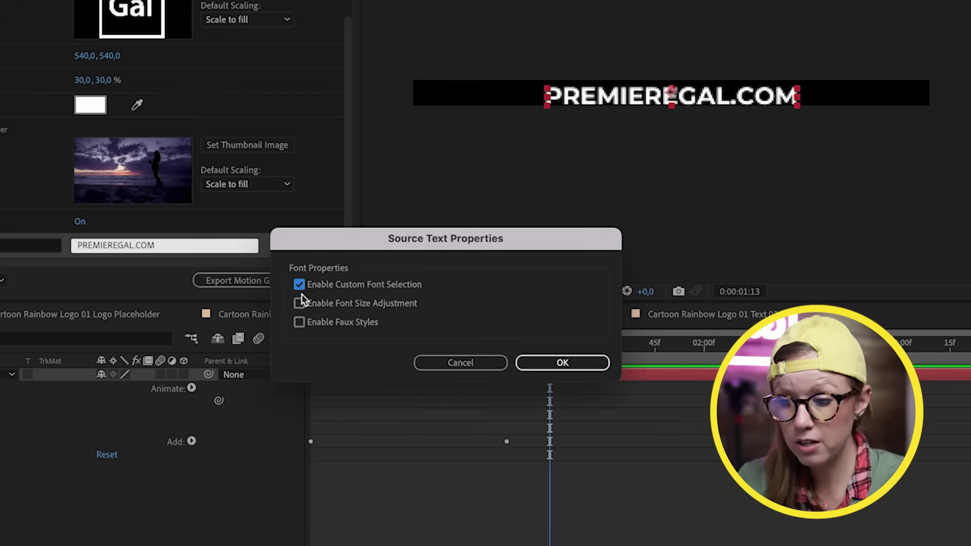
click(298, 323)
click(577, 366)
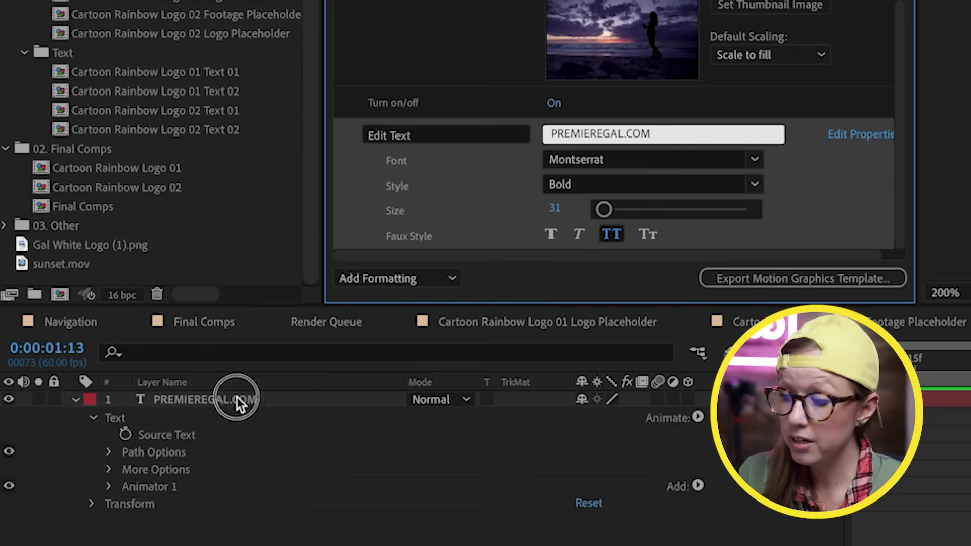
click(237, 397)
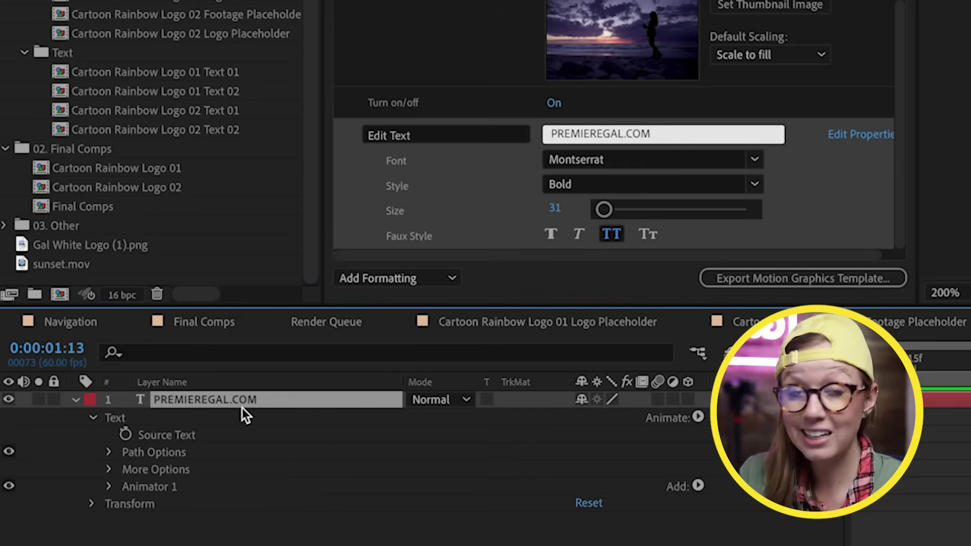
Add the text layer's Position (329,4, 16,4) to Essential Graphics as Text Position
key(p)
click(503, 238)
drag(502, 239, 487, 246)
text(Text Position)
click(288, 415)
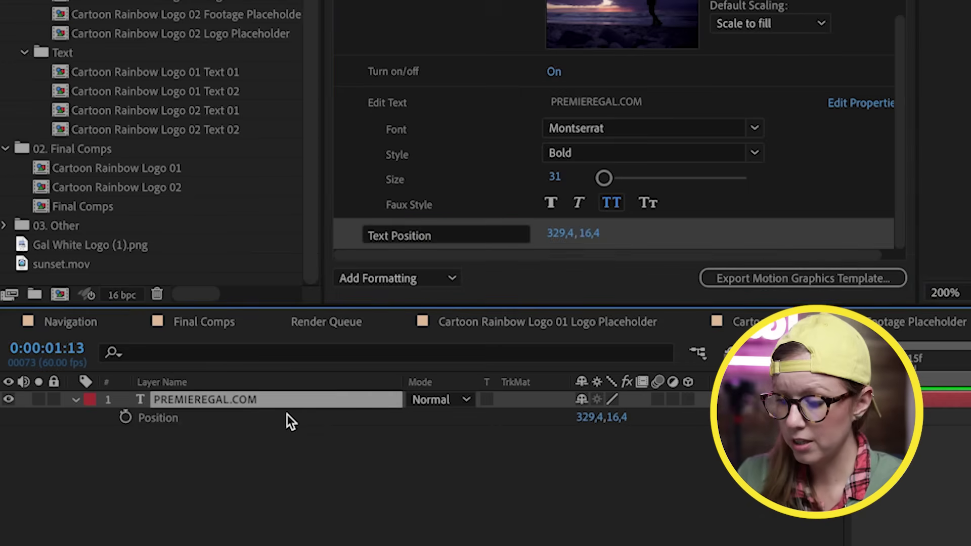
Add the text layer's 100% Scale control and return to the Final Comps composition
key(s)
drag(178, 423, 421, 245)
click(429, 235)
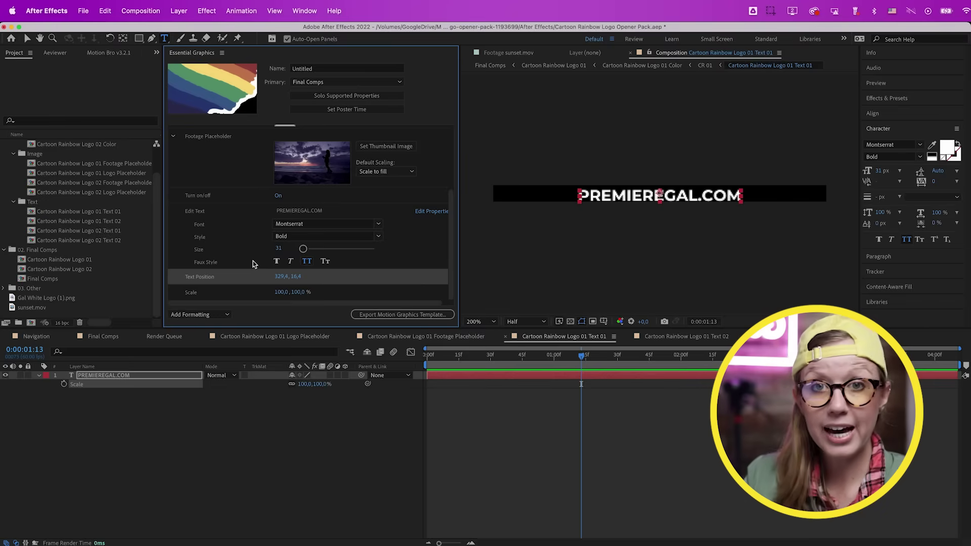
click(103, 336)
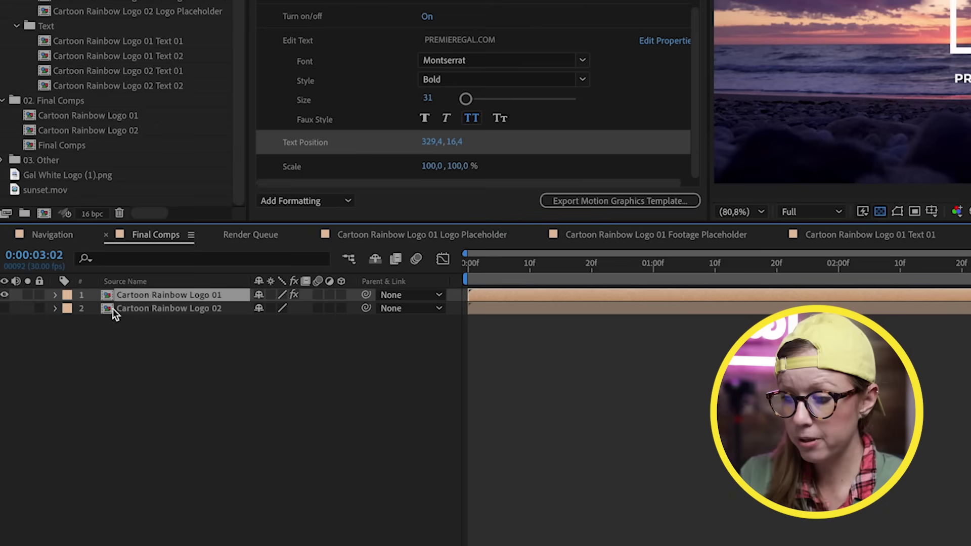
Open Cartoon Rainbow Logo 01 and expand the Controls layer's text, logo and transition color effects
double_click(107, 297)
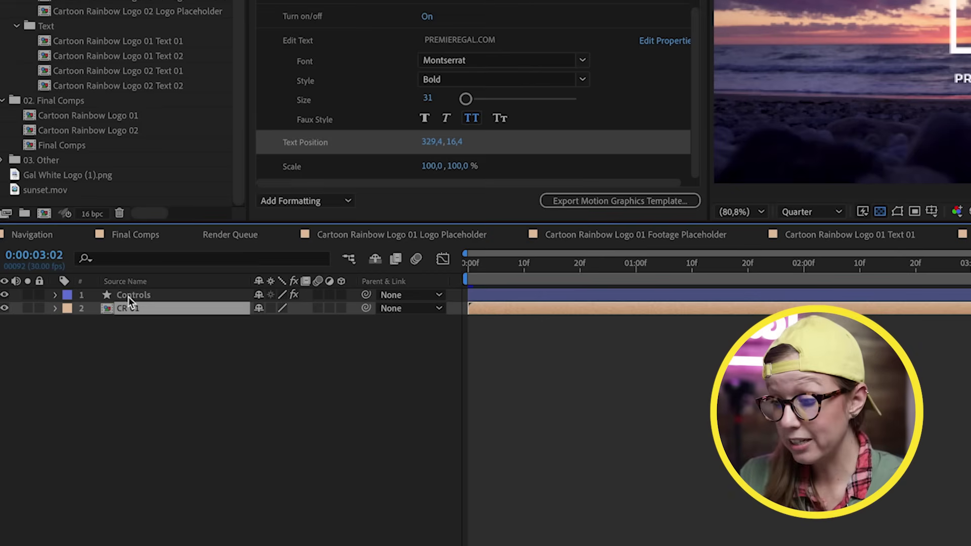
click(128, 296)
click(54, 295)
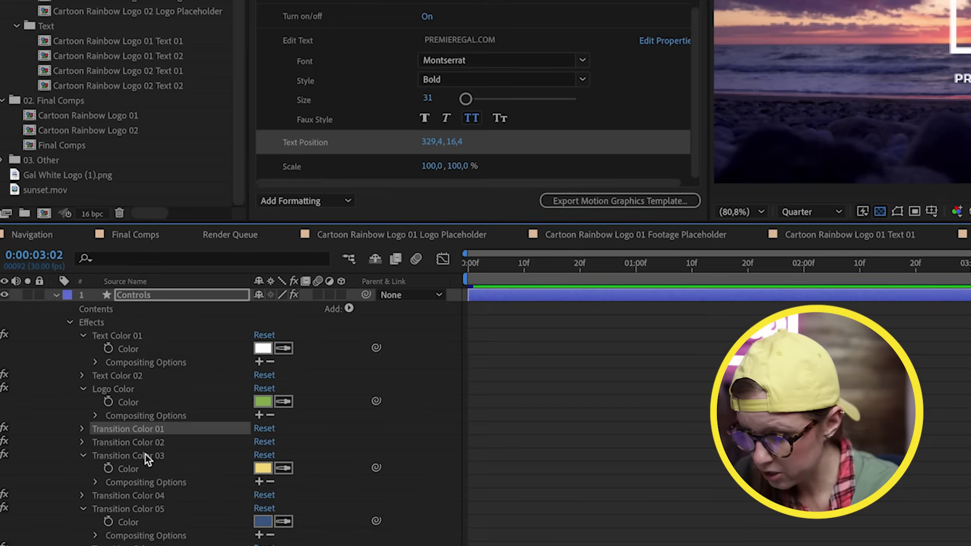
scroll(95, 427, down, 1)
click(82, 415)
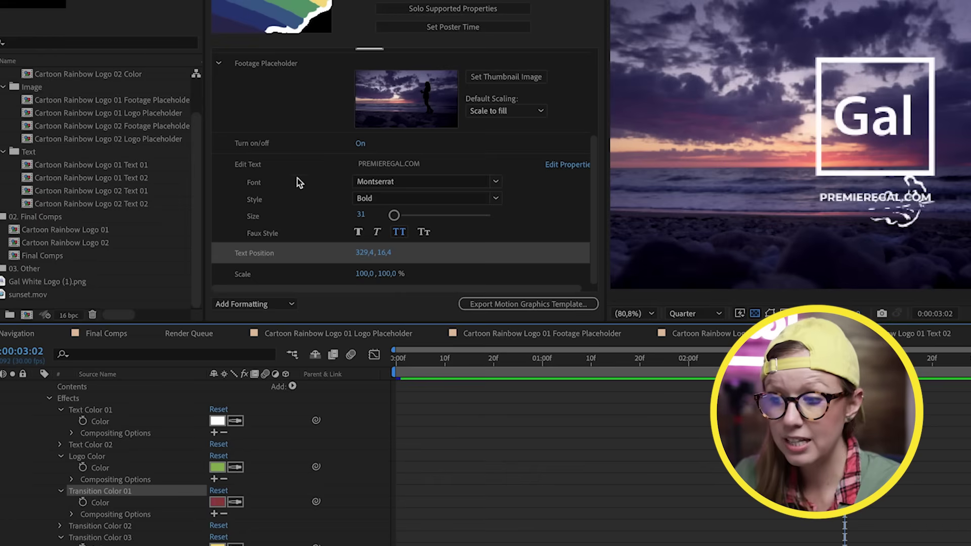
Add a new Essential Graphics group named Colors
click(337, 206)
click(265, 330)
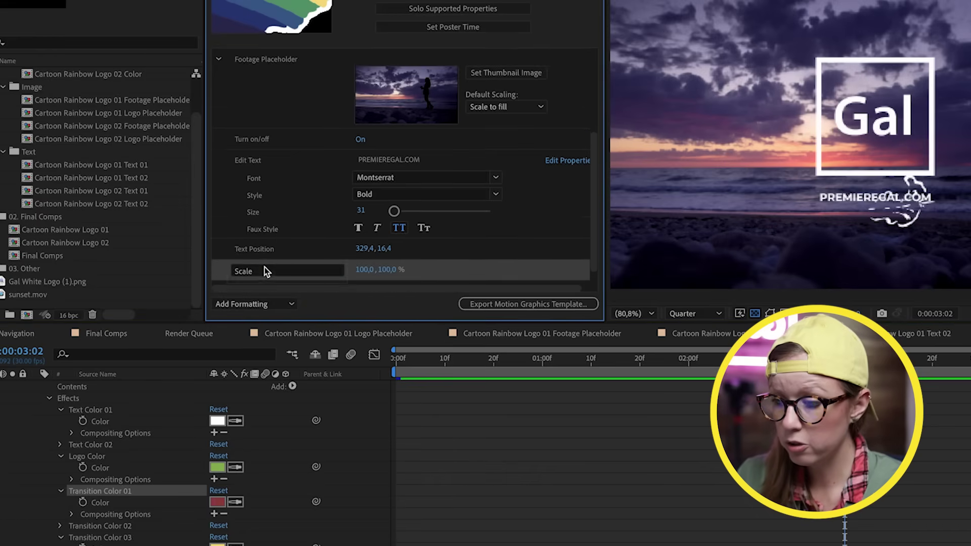
double_click(253, 269)
text(Colors)
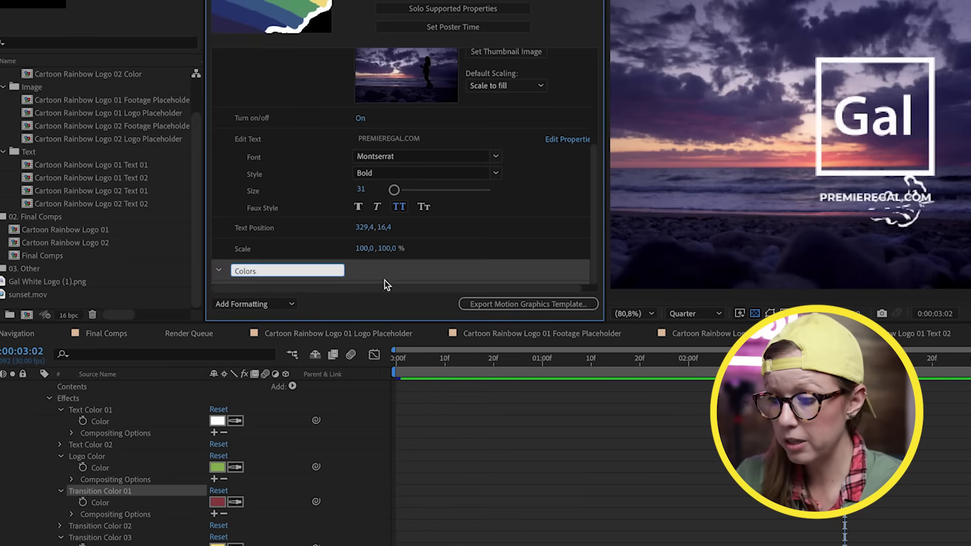
key(Return)
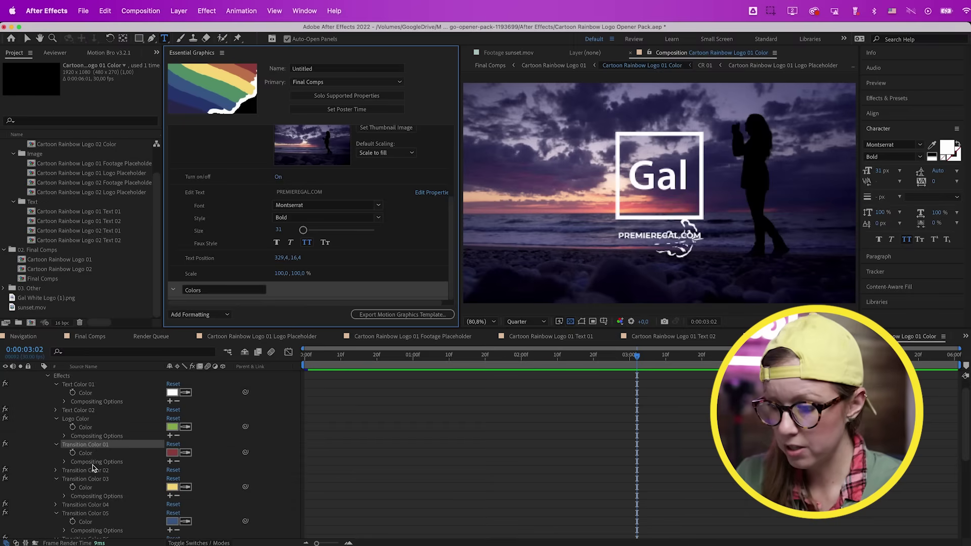
Add the Text Color 02 colour to the Colors group beside the Transition Color controls
click(55, 470)
scroll(58, 475, down, 1)
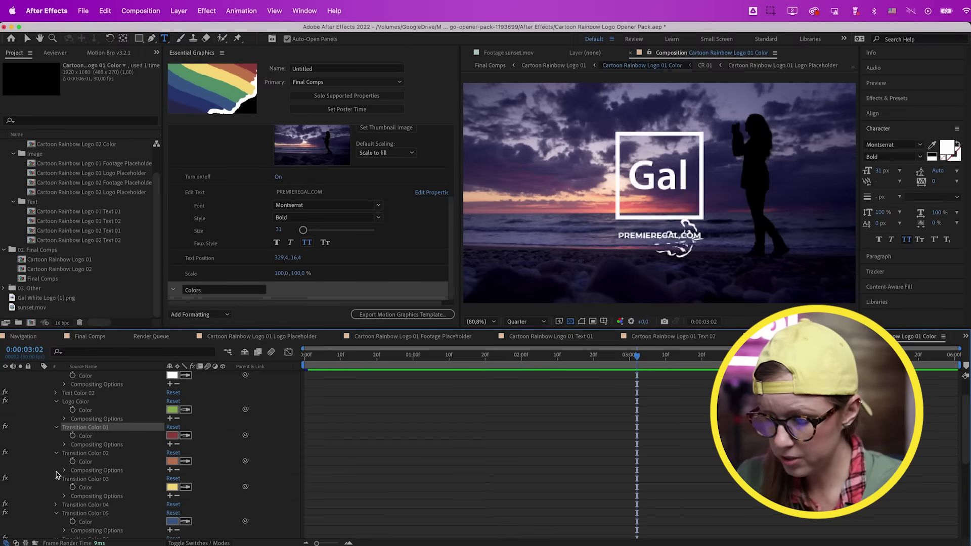
click(98, 437)
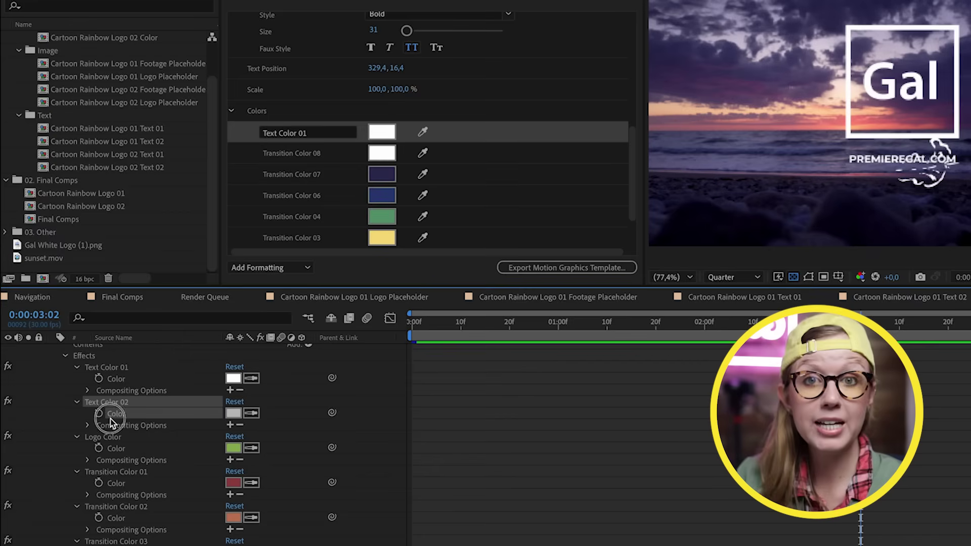
drag(111, 418, 256, 113)
click(305, 152)
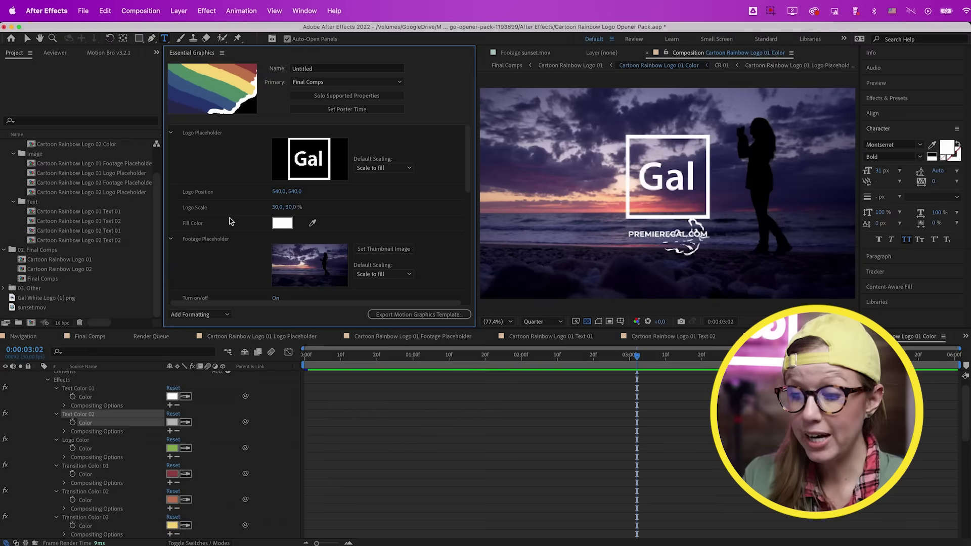
scroll(308, 224, down, 5)
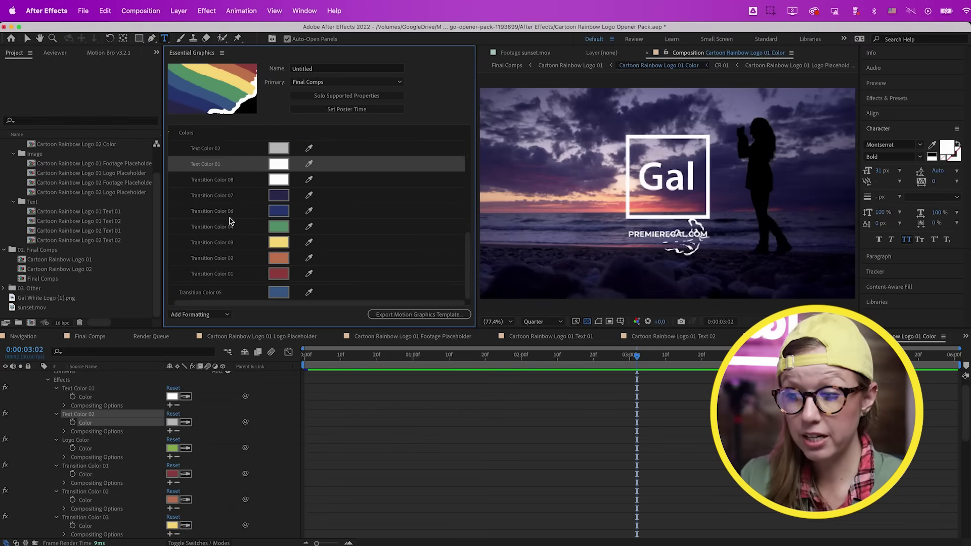
scroll(230, 221, up, 5)
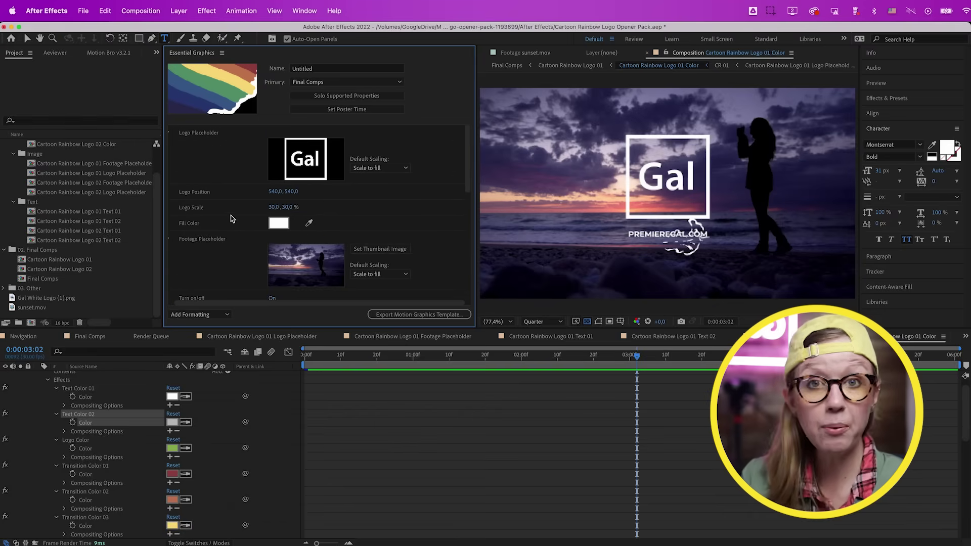
Name the motion graphics template Rainbow Logo Reveal
click(352, 71)
text(Rainbow Logo R)
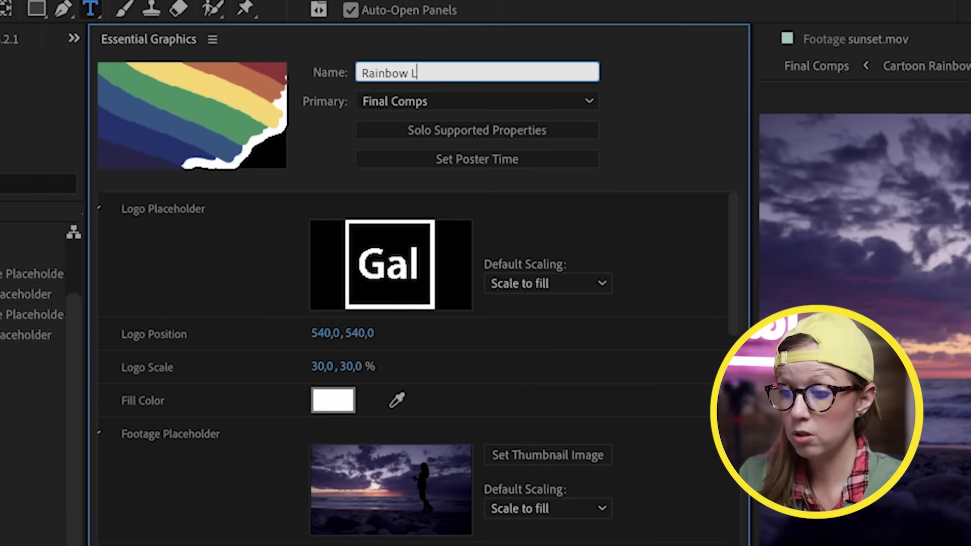
text(eveal)
key(Return)
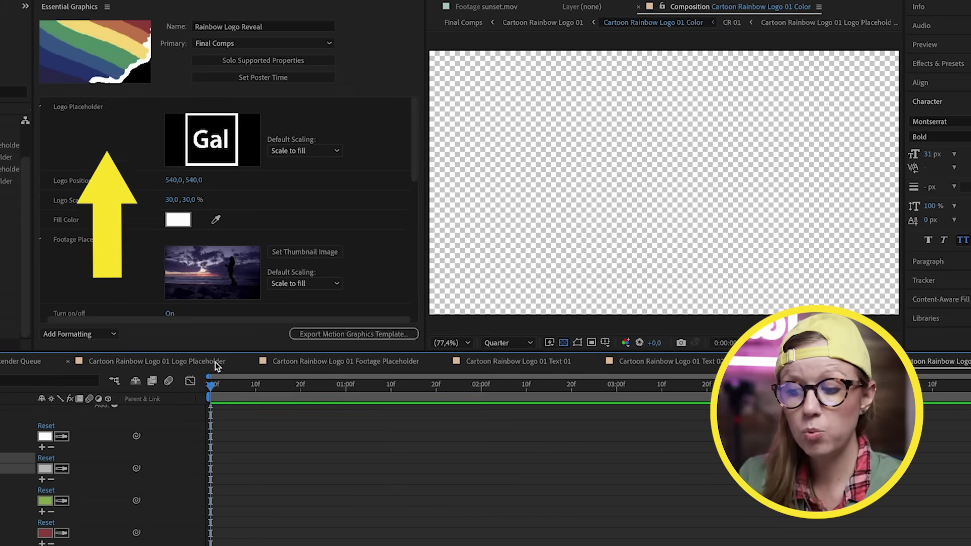
Set the template's poster frame near 23f, where the rainbow shows, and begin exporting
drag(214, 390, 323, 385)
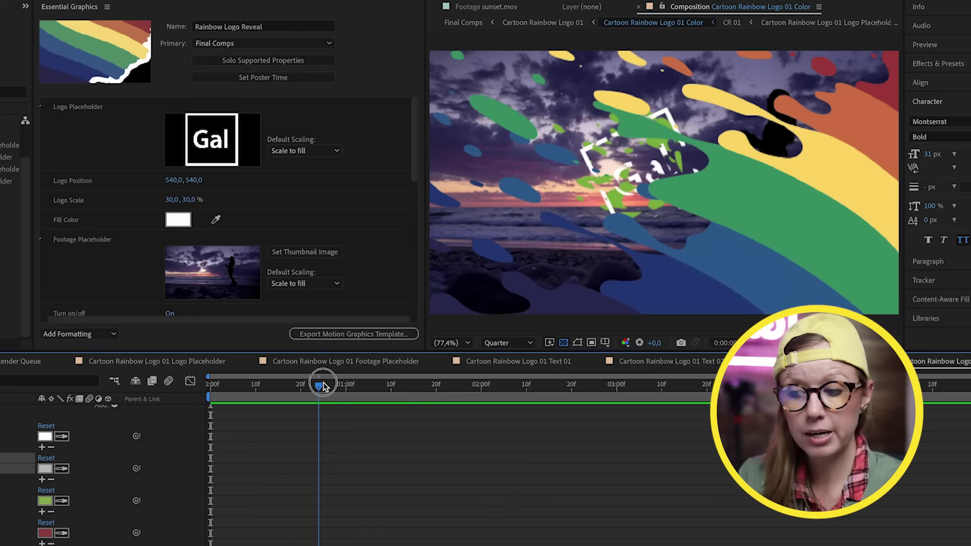
click(263, 77)
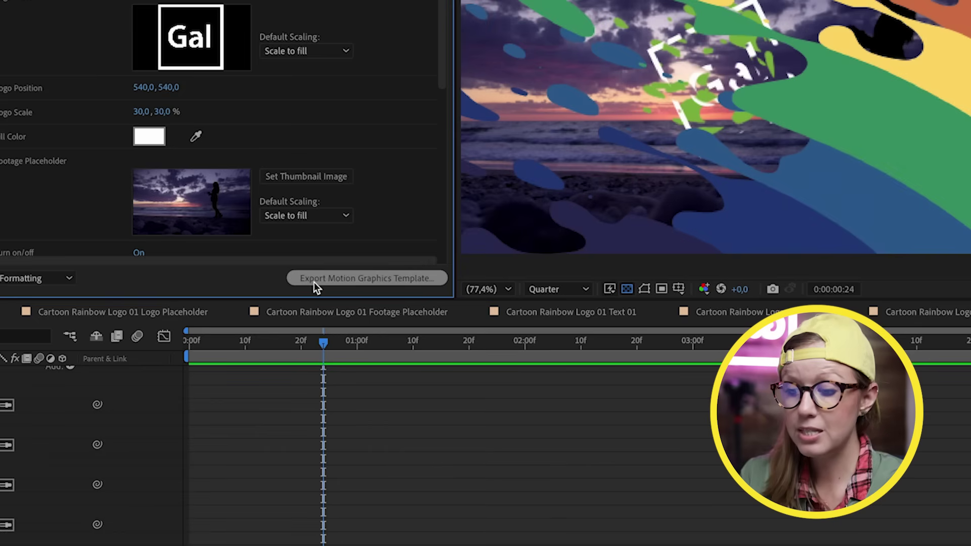
click(313, 279)
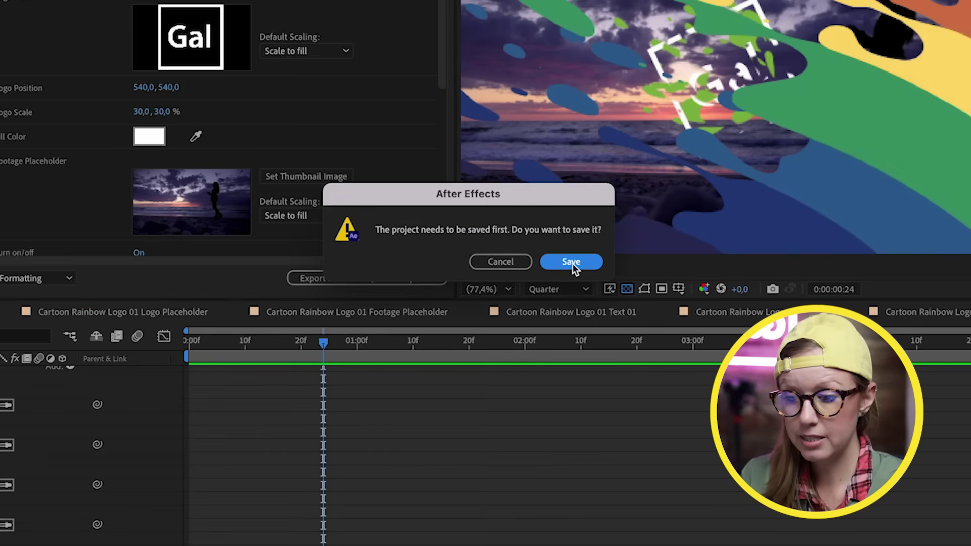
Save the project and export the template to the Local Templates Folder
click(571, 262)
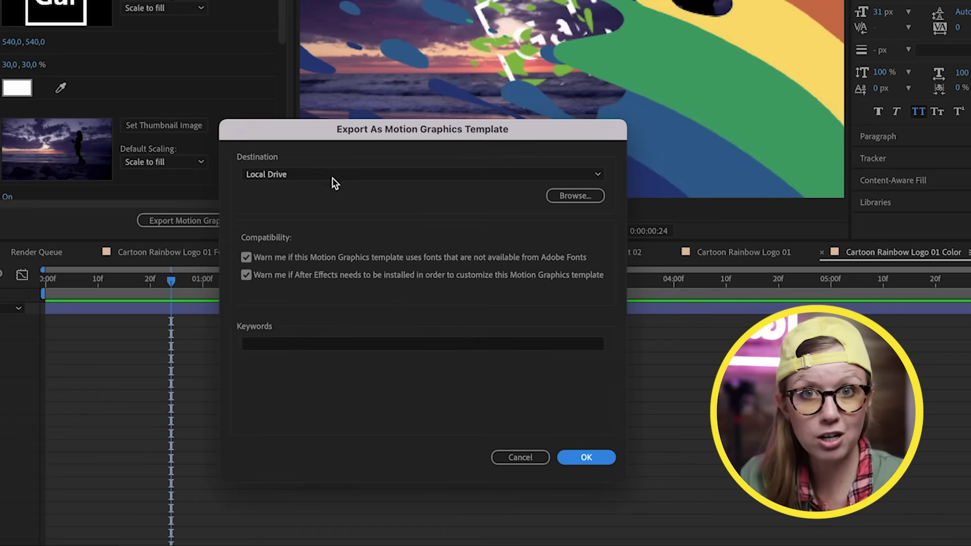
click(334, 180)
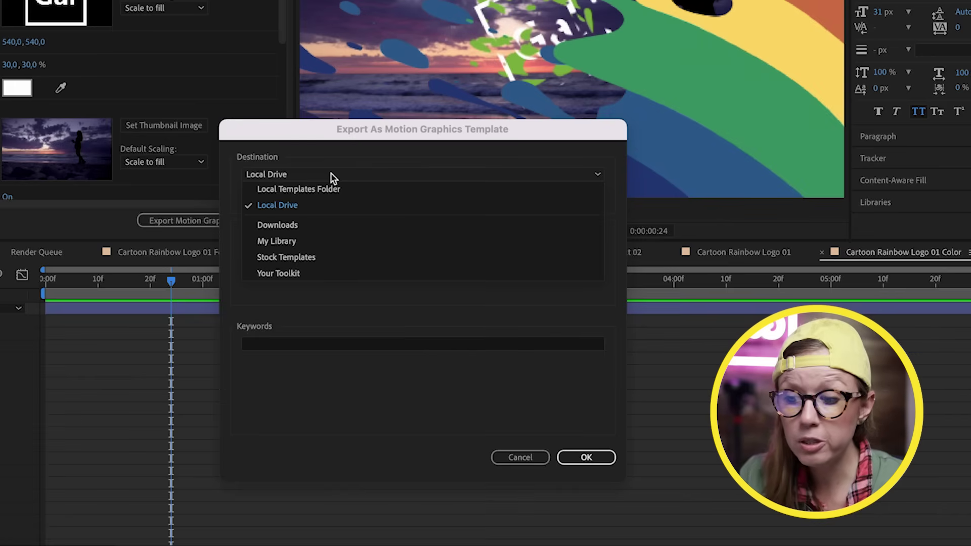
click(322, 189)
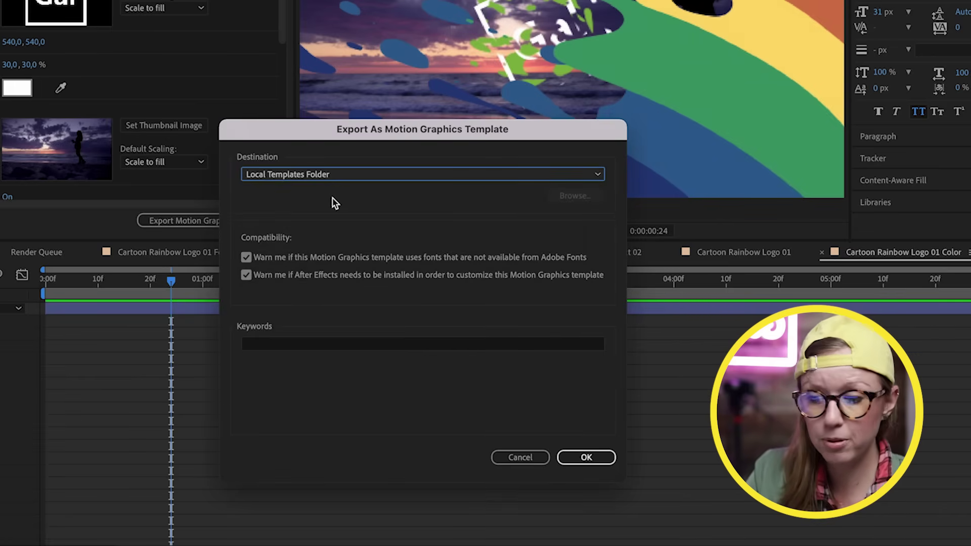
click(592, 458)
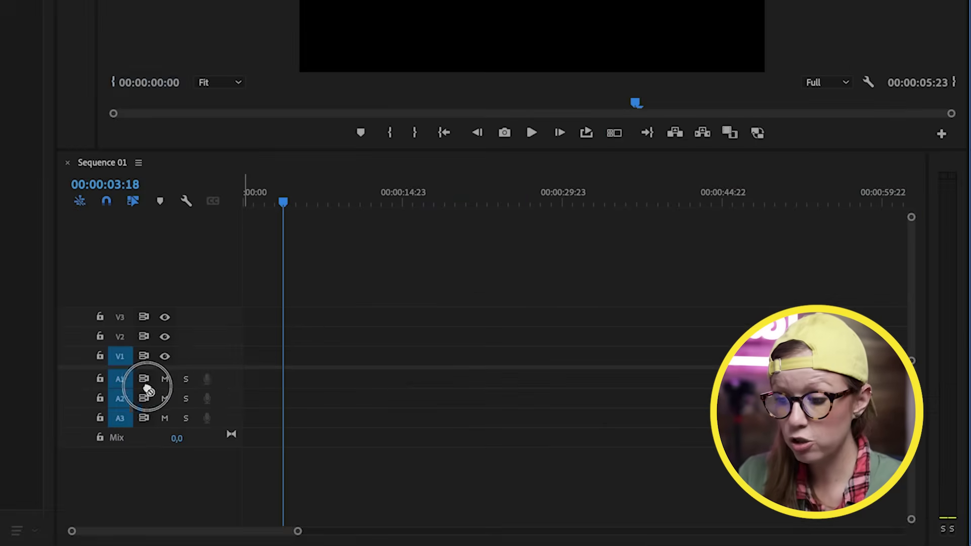
Place Rainbow Logo Reveal on V1 of Sequence 01, keeping existing settings, and play it
drag(143, 381, 241, 416)
click(586, 298)
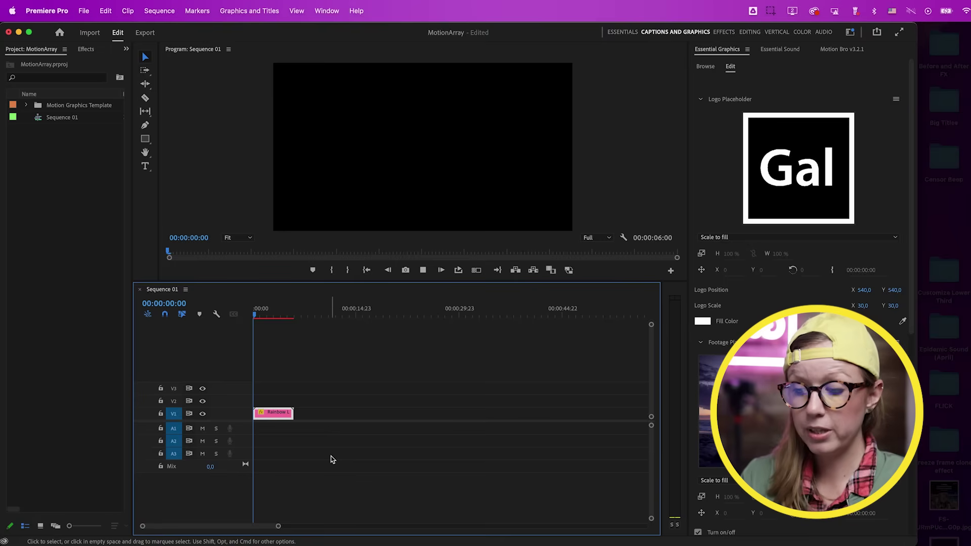
key(space)
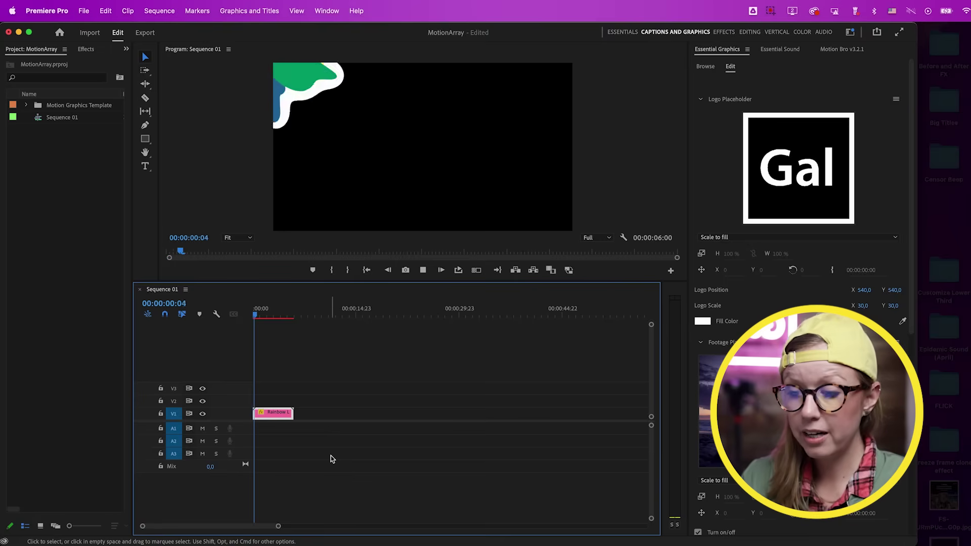
key(space)
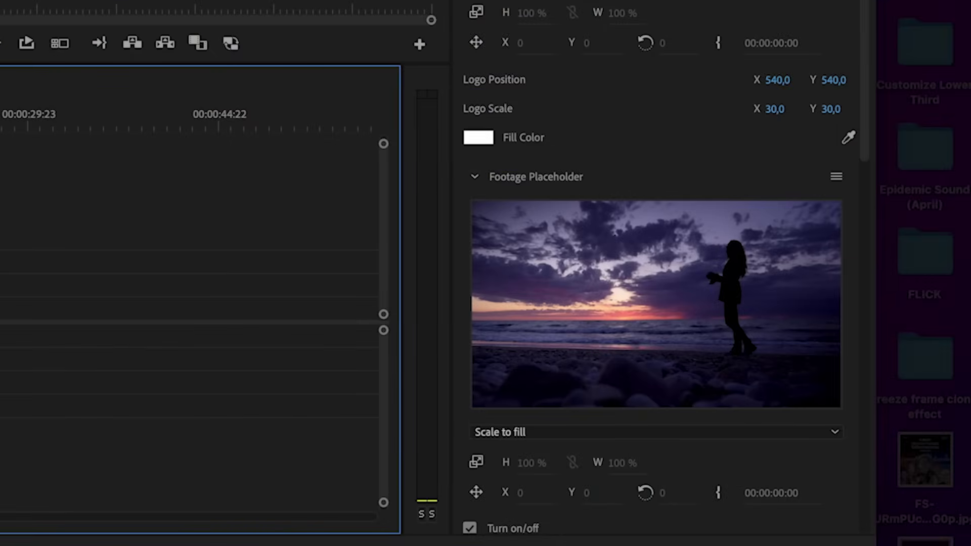
Review the template's editable logo, footage, text and colour controls in the Edit tab
scroll(665, 268, down, 1)
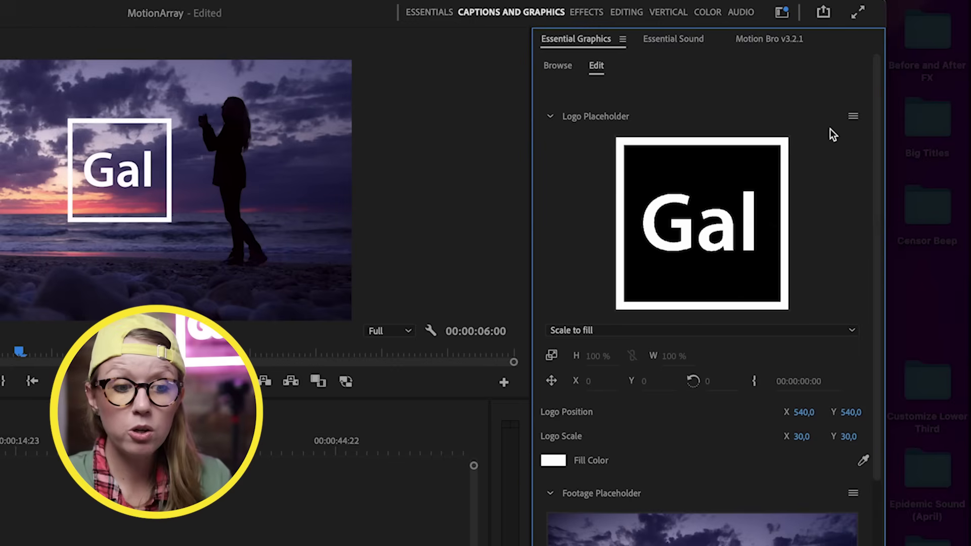
click(853, 117)
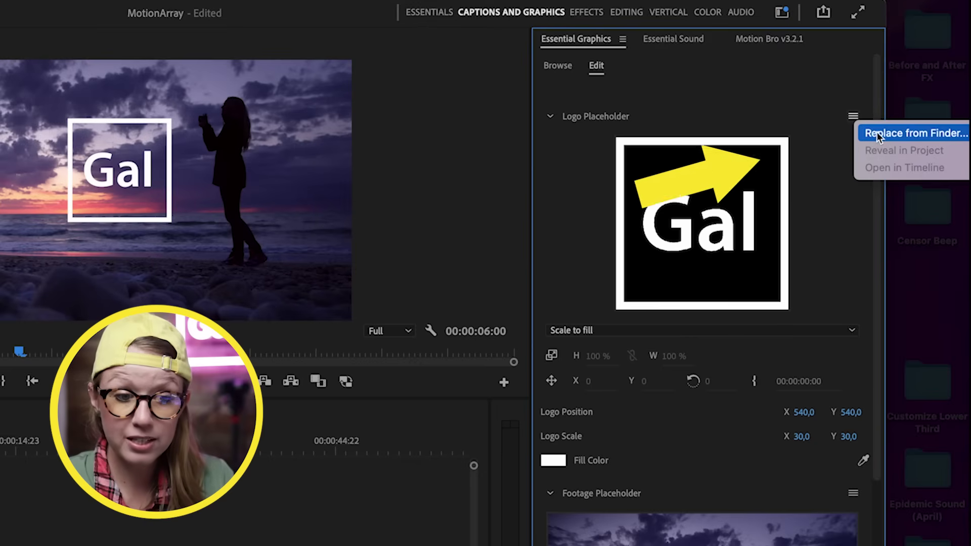
click(818, 237)
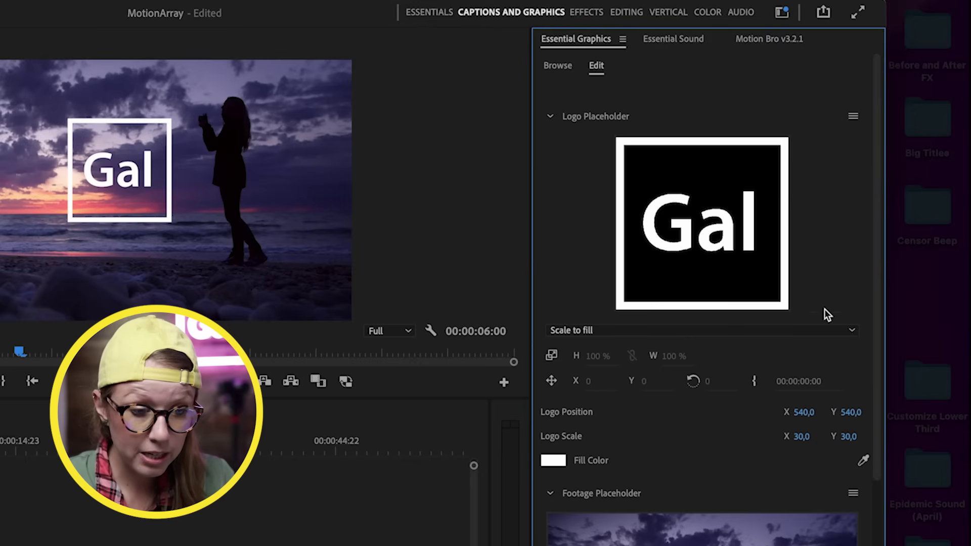
scroll(823, 309, down, 5)
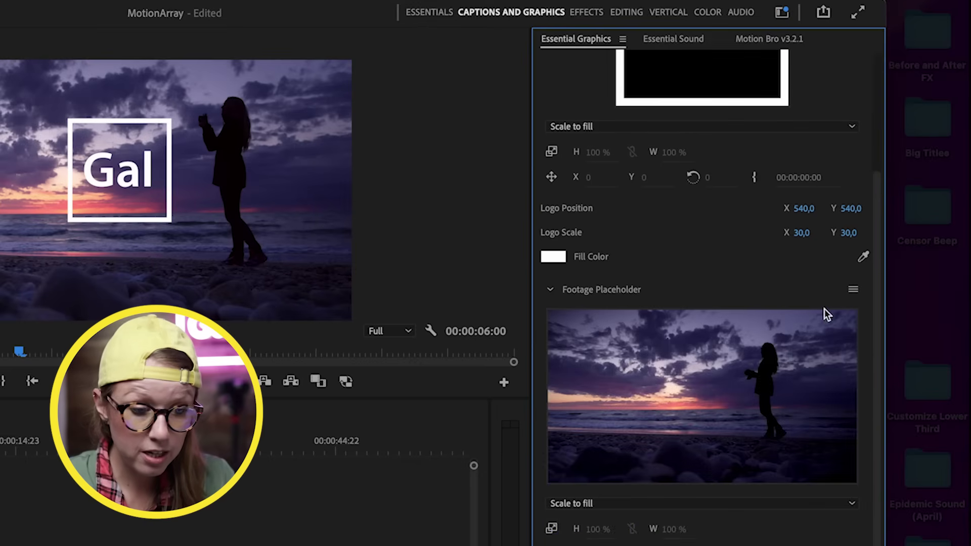
click(853, 291)
click(759, 268)
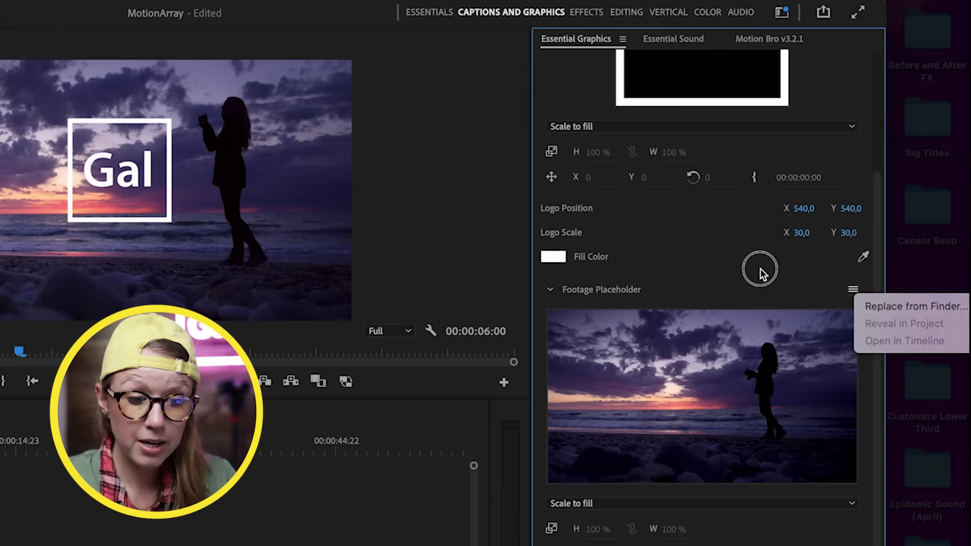
scroll(702, 293, down, 5)
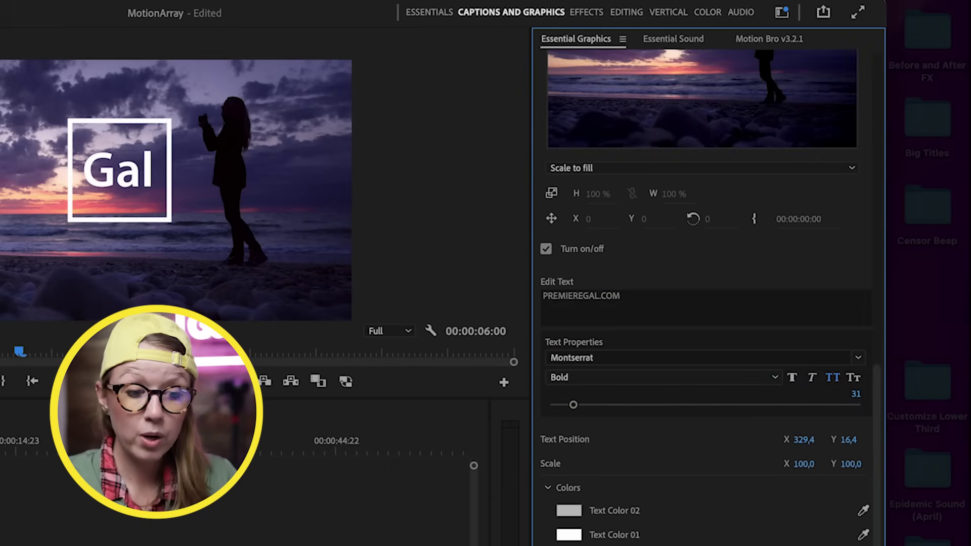
scroll(739, 449, up, 3)
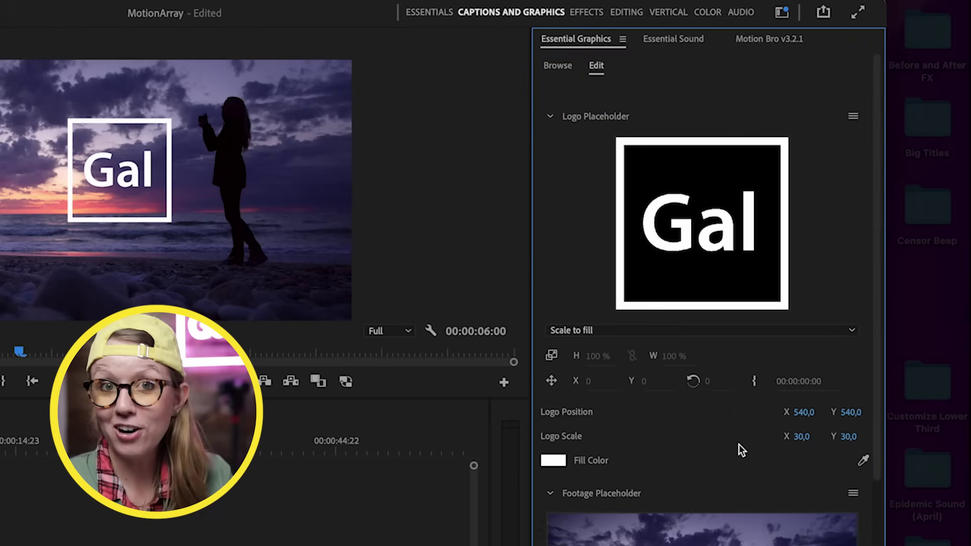